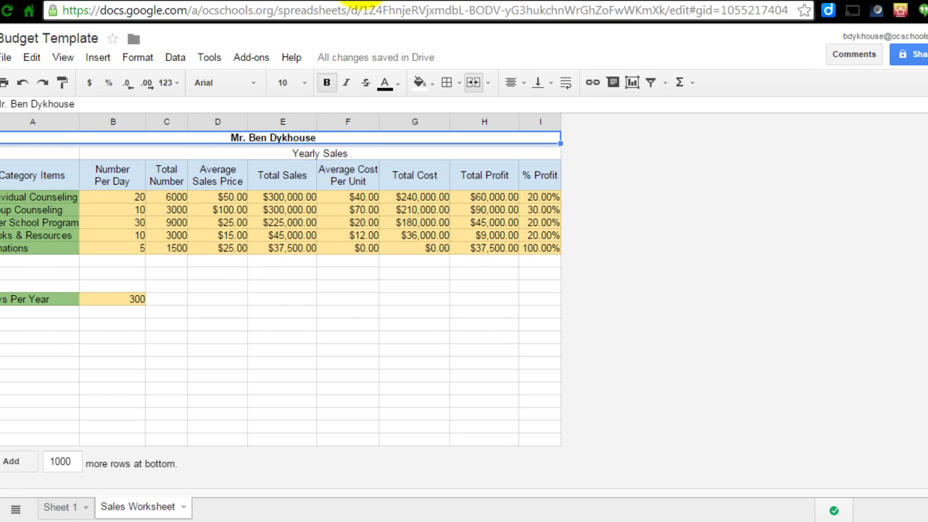
- In the Company Budget doc, find step 24 on renaming Sheet 1 and select the word 'Budget'
left_click(359, 1)
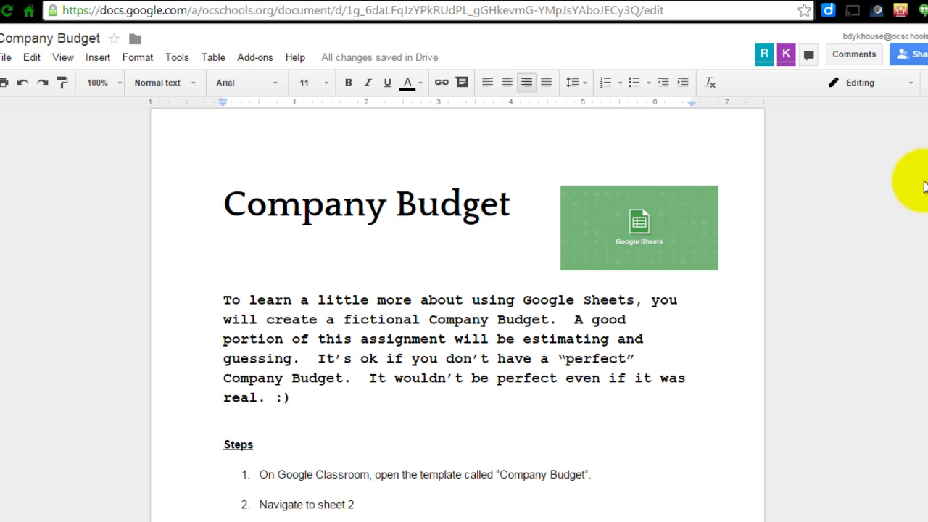
scroll(926, 134, "down", 9)
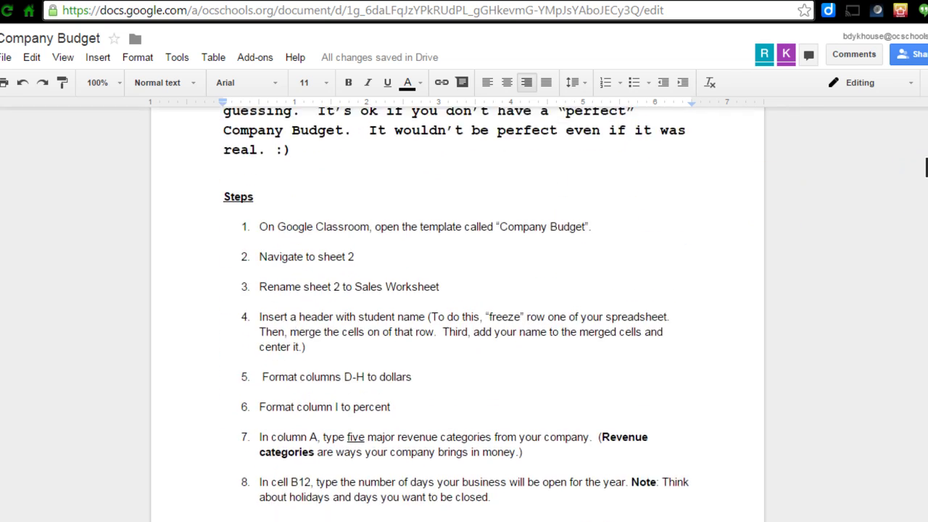
left_click_drag(926, 226, 926, 286)
scroll(926, 287, "down", 1)
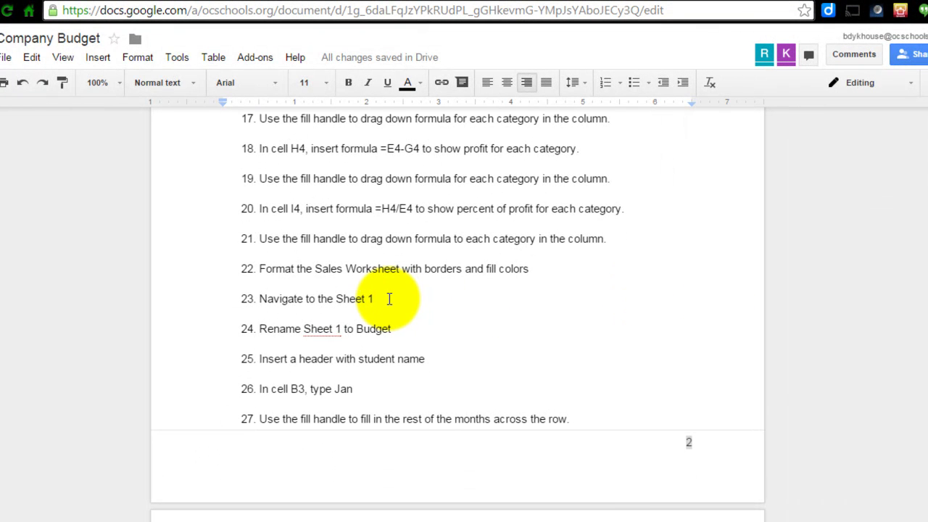
left_click(403, 330)
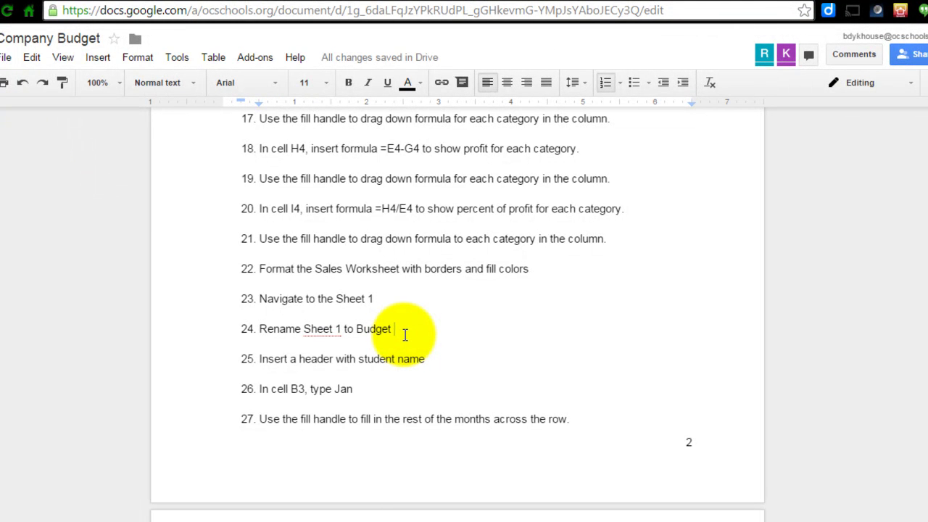
left_click_drag(355, 330, 394, 328)
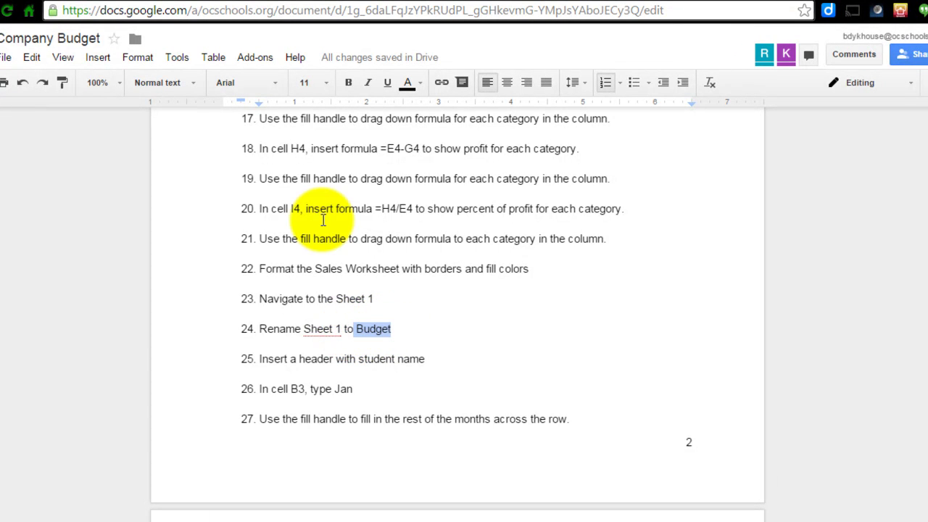
- Back in the Budget Template spreadsheet, type 'Budget' as the new name of the Sheet 1 tab
left_click(226, 7)
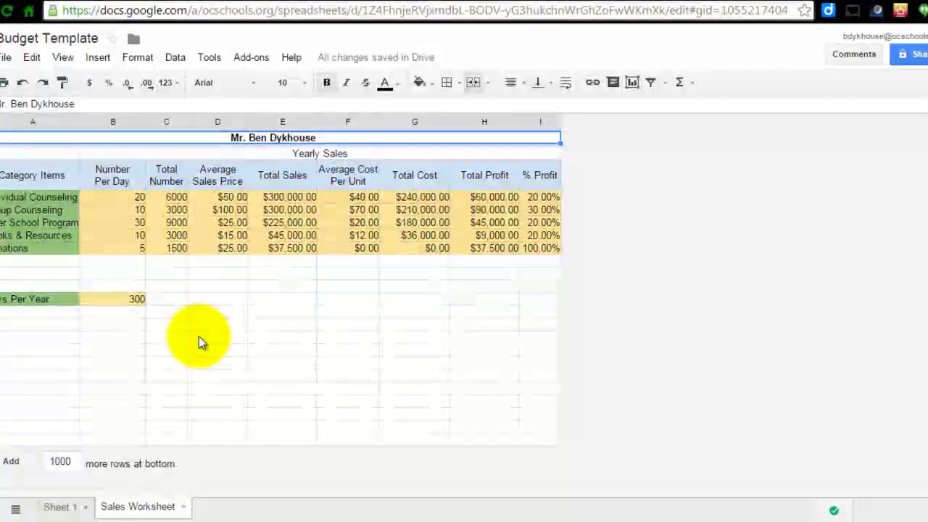
left_click(62, 507)
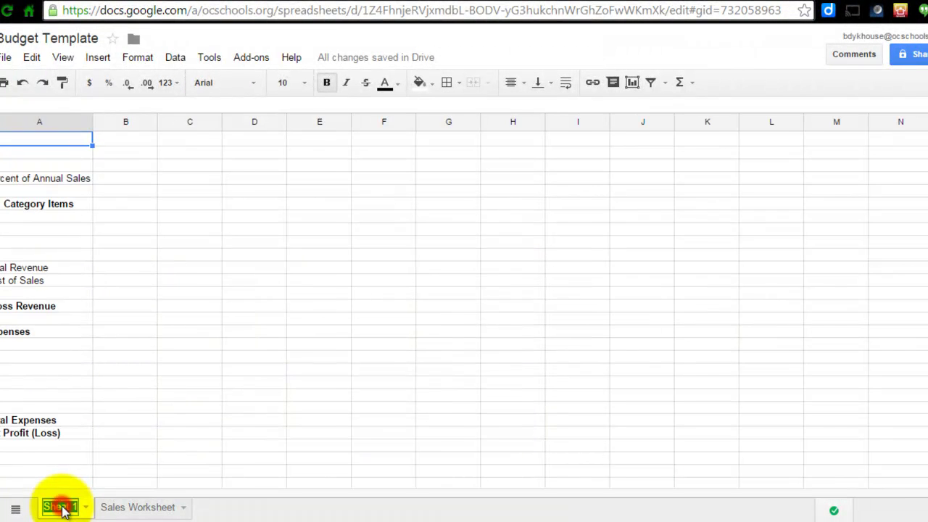
type("Budget")
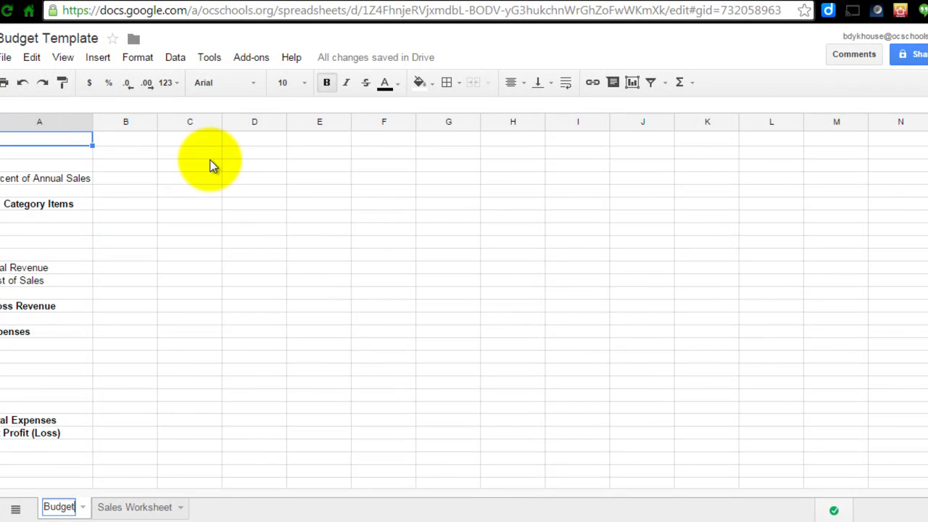
- Read step 25 on adding the student-name header, then return to the Budget spreadsheet
left_click(348, 6)
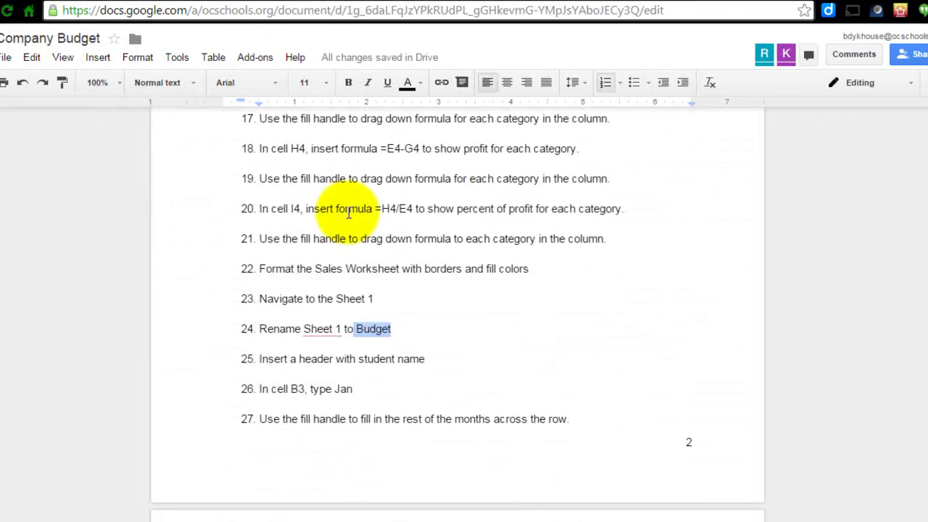
left_click(324, 354)
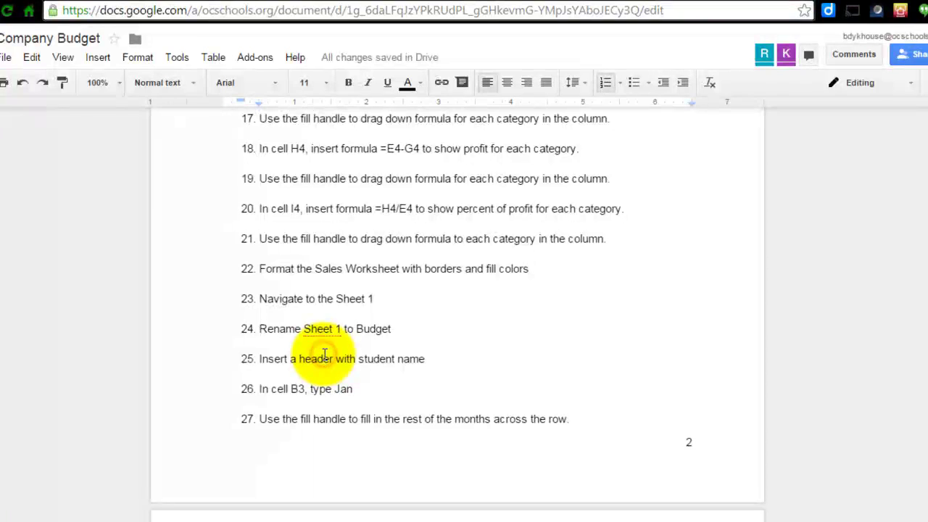
left_click(443, 357)
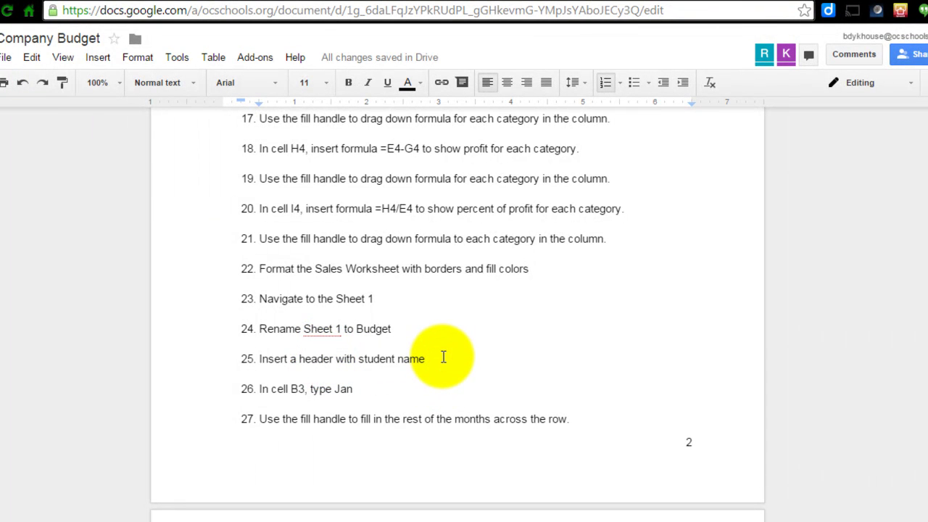
left_click(218, 2)
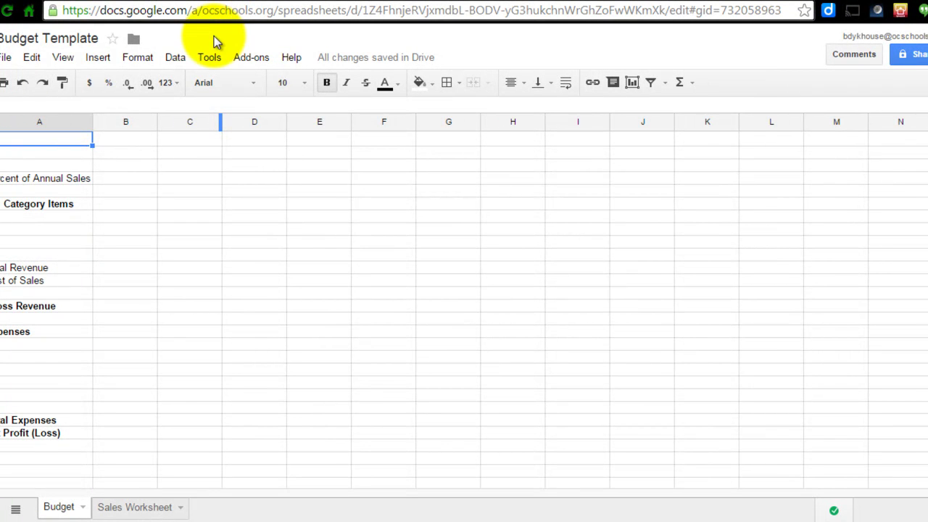
- Freeze row 1 with View > Freeze > 1 row, then select row 1 from column A to N
left_click(138, 60)
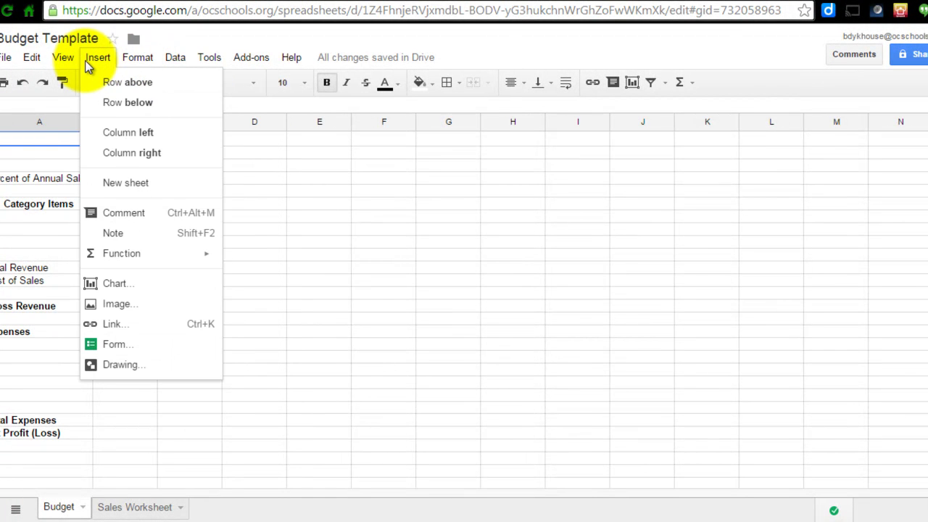
mouse_move(70, 61)
mouse_move(79, 88)
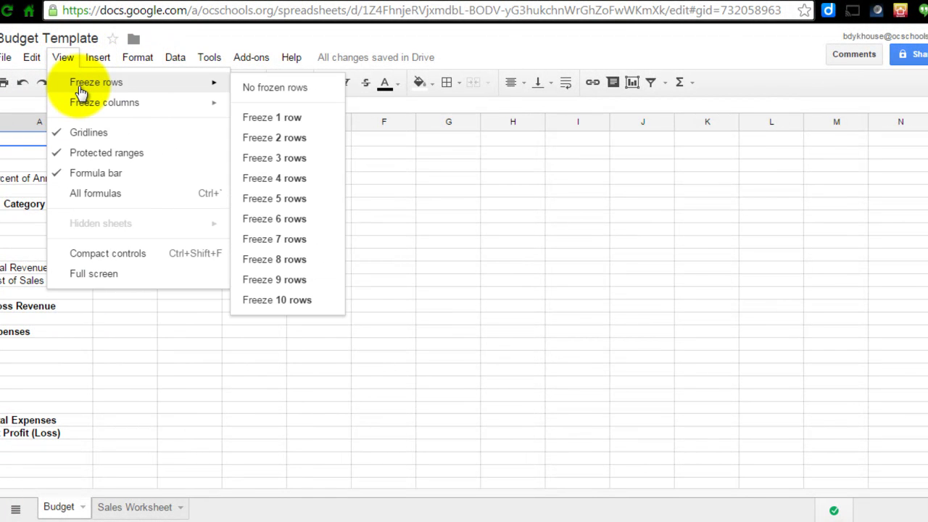
left_click(274, 119)
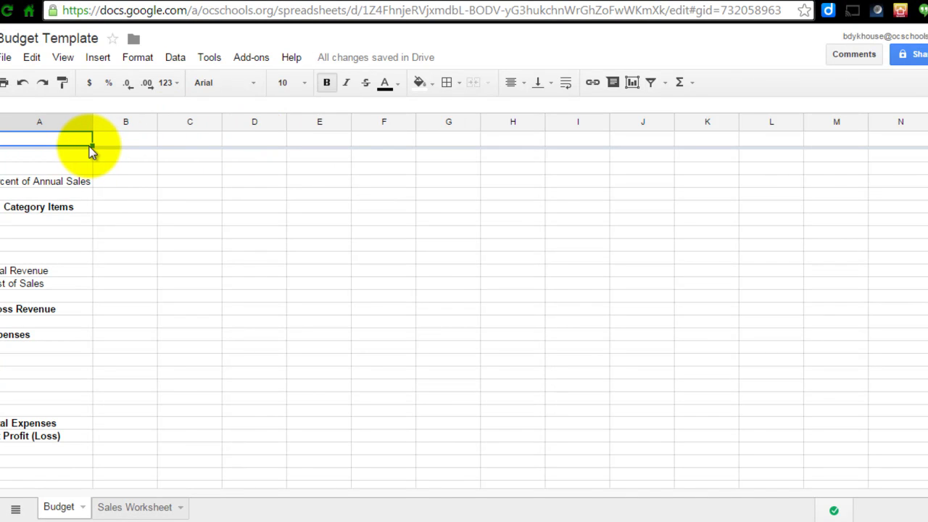
left_click_drag(91, 144, 882, 141)
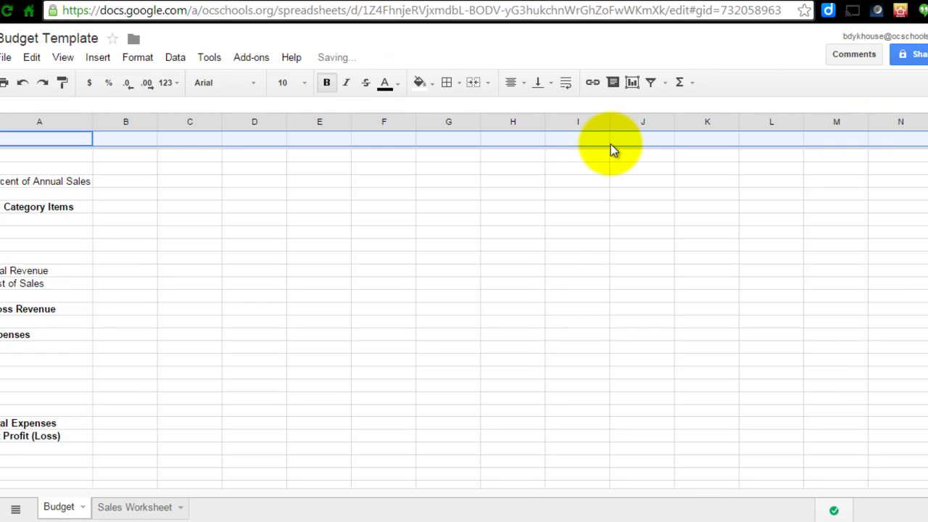
- Merge all of the selected row 1 cells into one cell and centre it horizontally
left_click(138, 58)
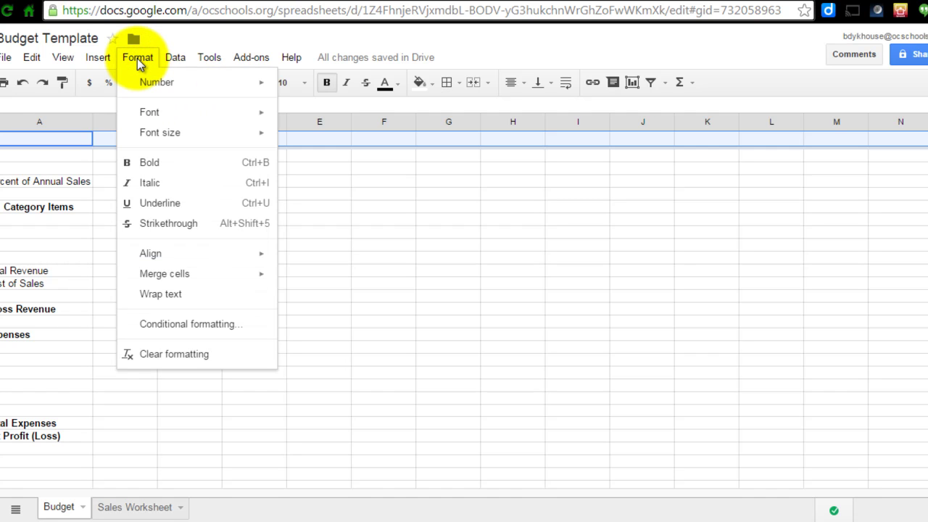
mouse_move(157, 279)
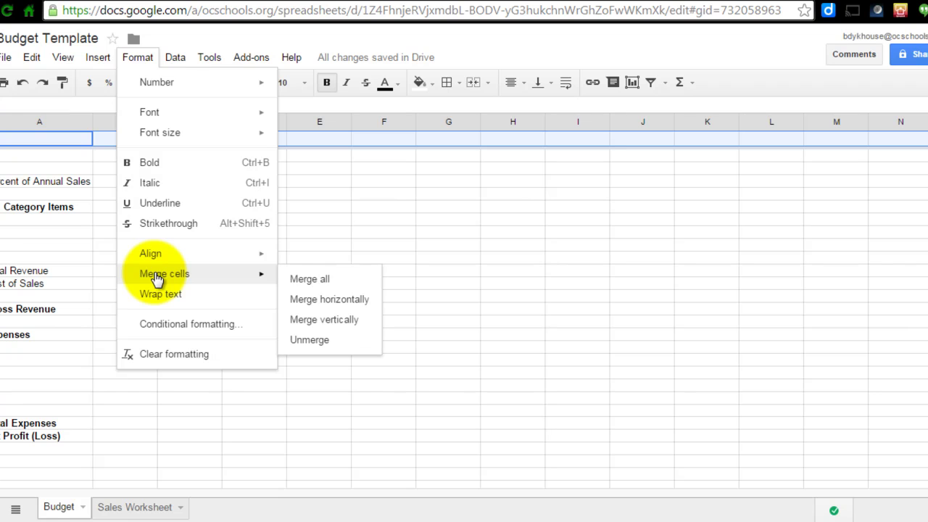
left_click(310, 281)
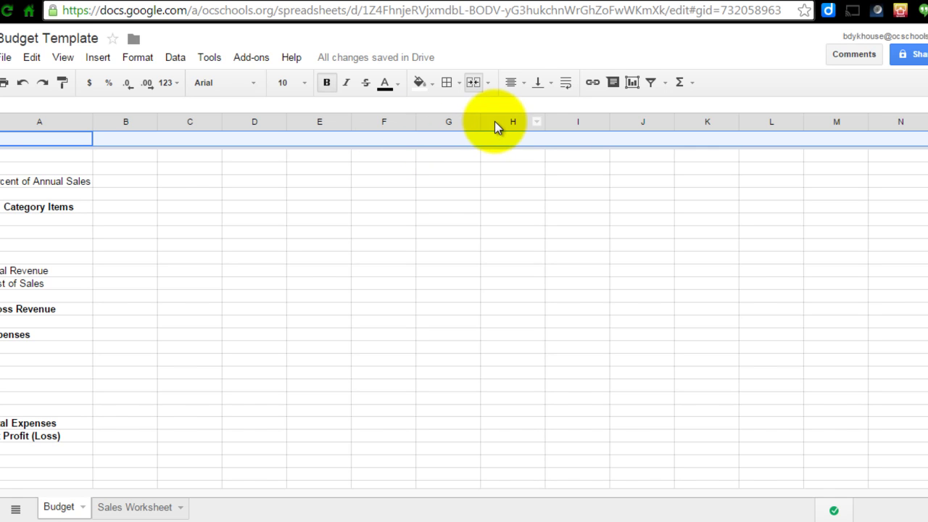
left_click(522, 85)
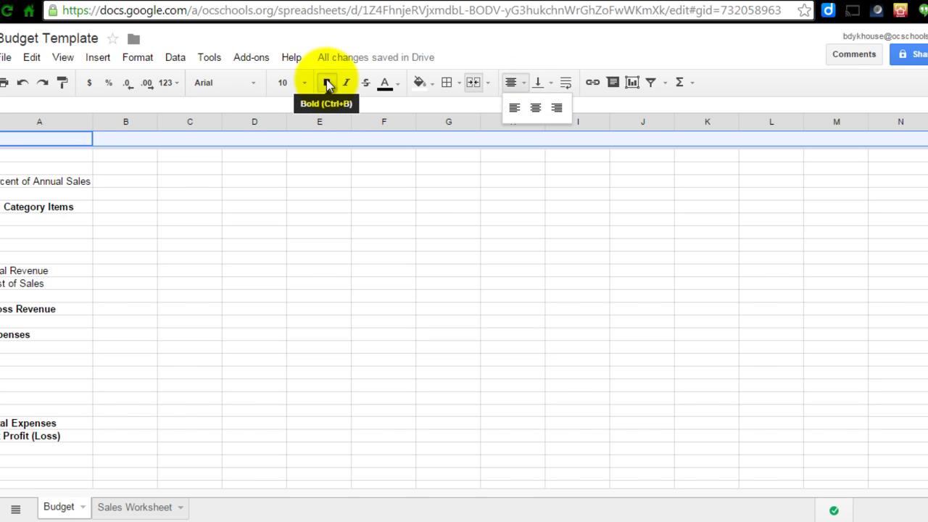
left_click(537, 109)
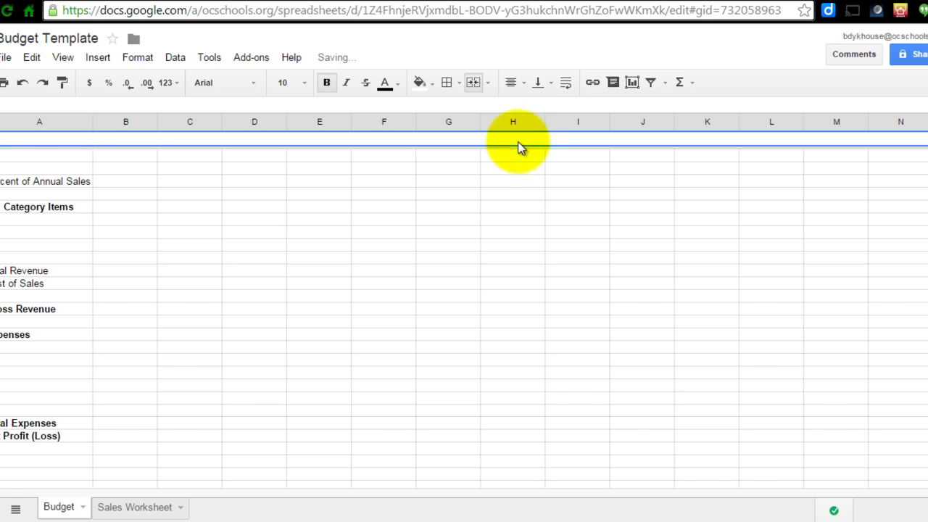
left_click(523, 84)
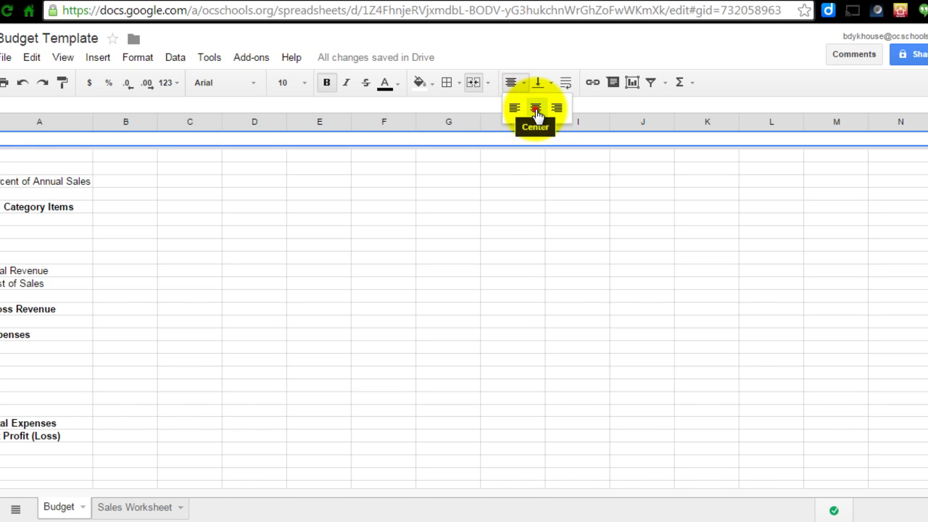
left_click(537, 108)
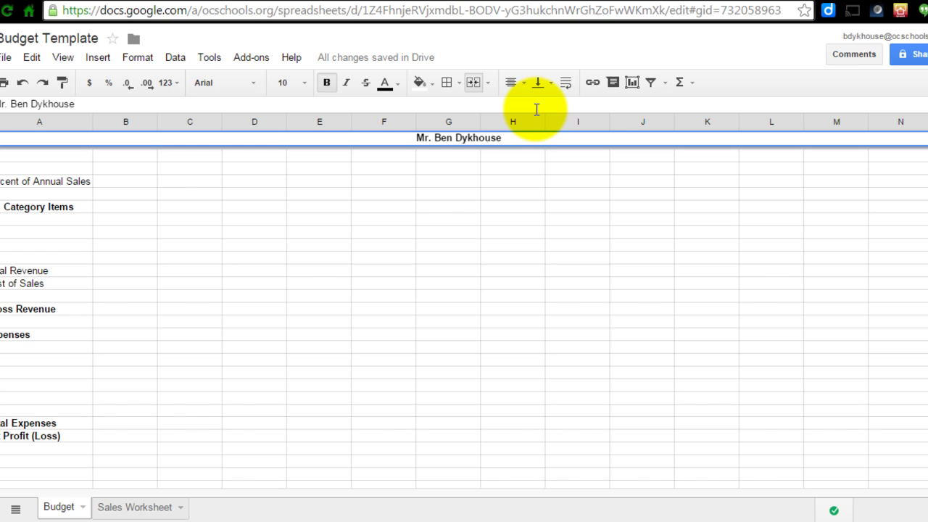
- Type the student's name into the merged header, then glance at Sales Worksheet and return
left_click(131, 509)
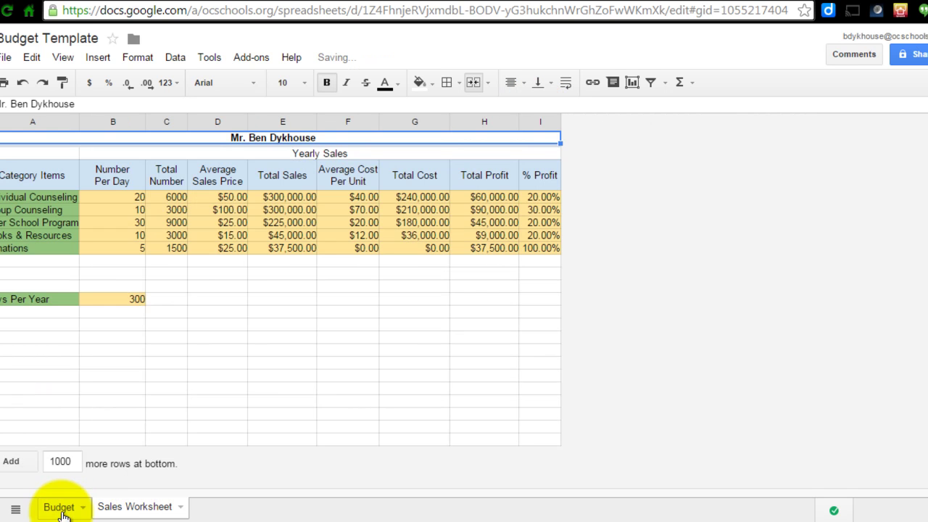
left_click(59, 510)
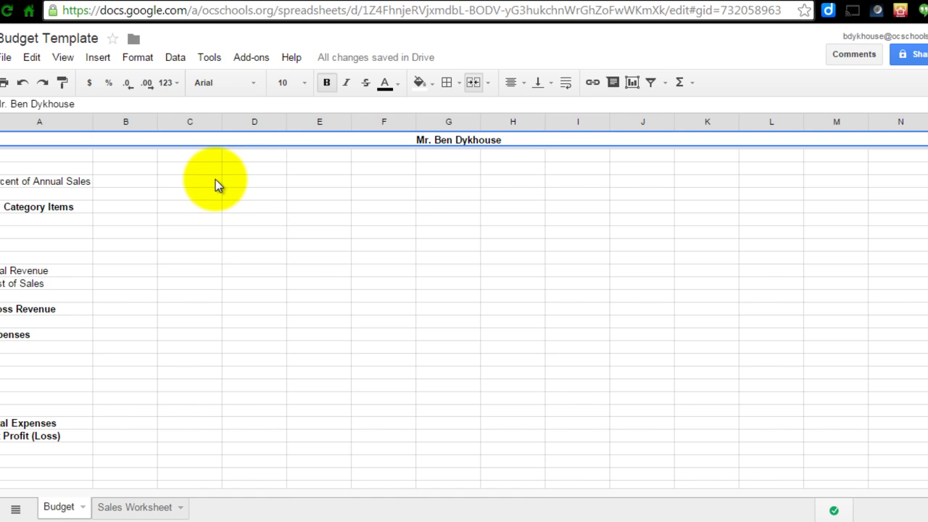
- In the instructions doc, read step 26 (Jan in B3) and step 27 (fill the months)
left_click(346, 3)
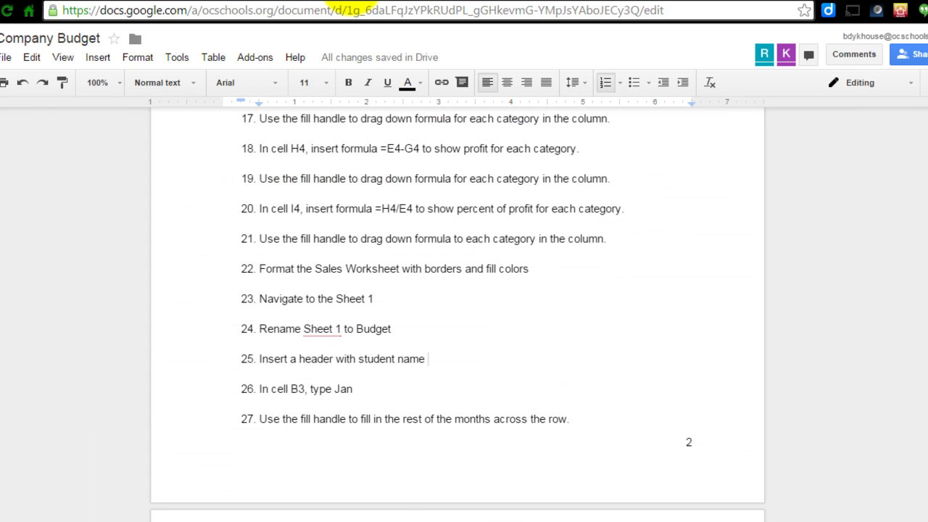
left_click(357, 391)
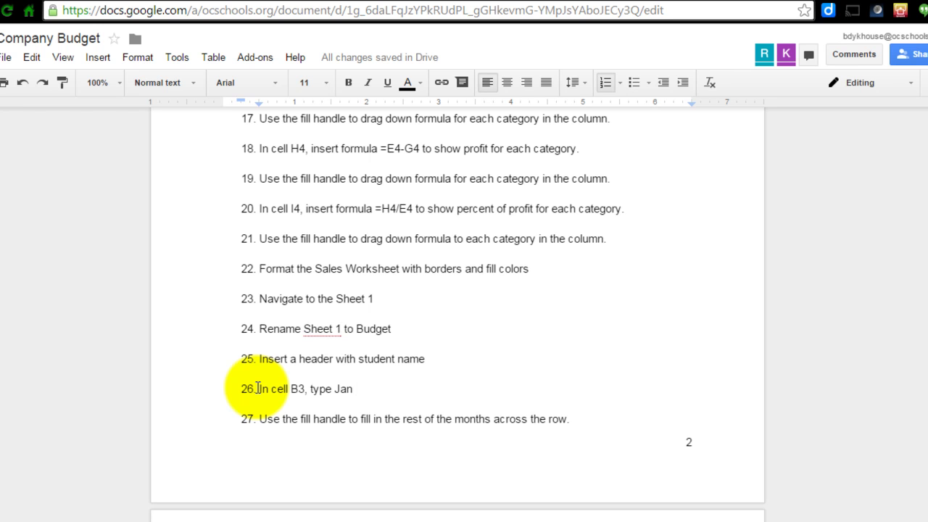
left_click(260, 426)
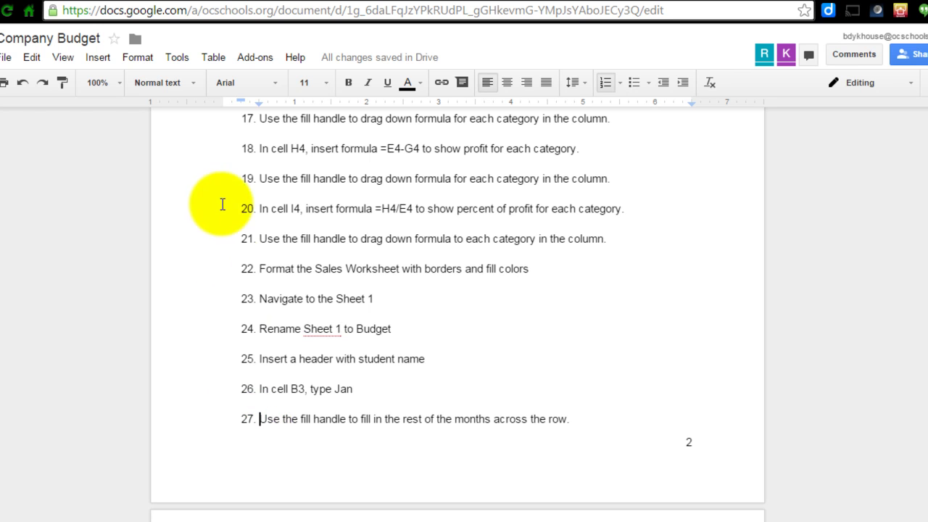
- Enter Jan in B3 and drag its fill handle to M3 to auto-fill Feb through Dec
left_click(208, 2)
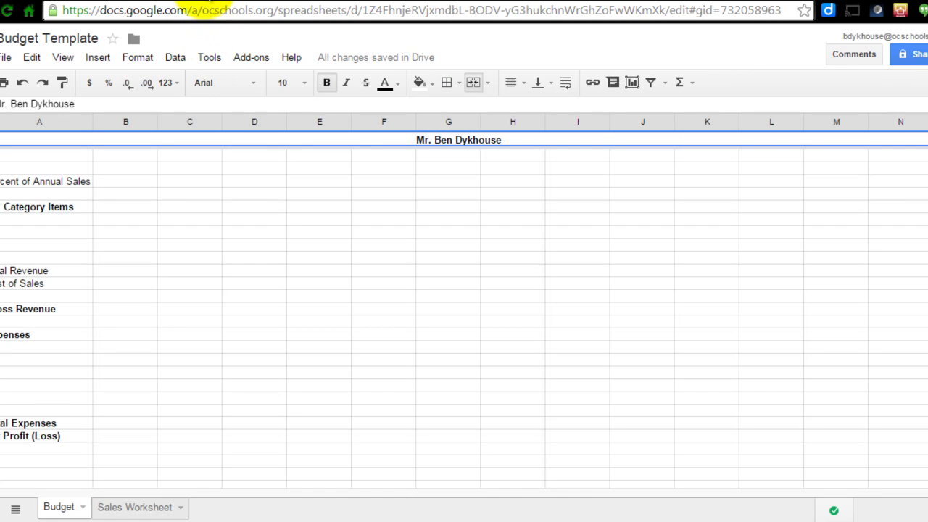
left_click(126, 167)
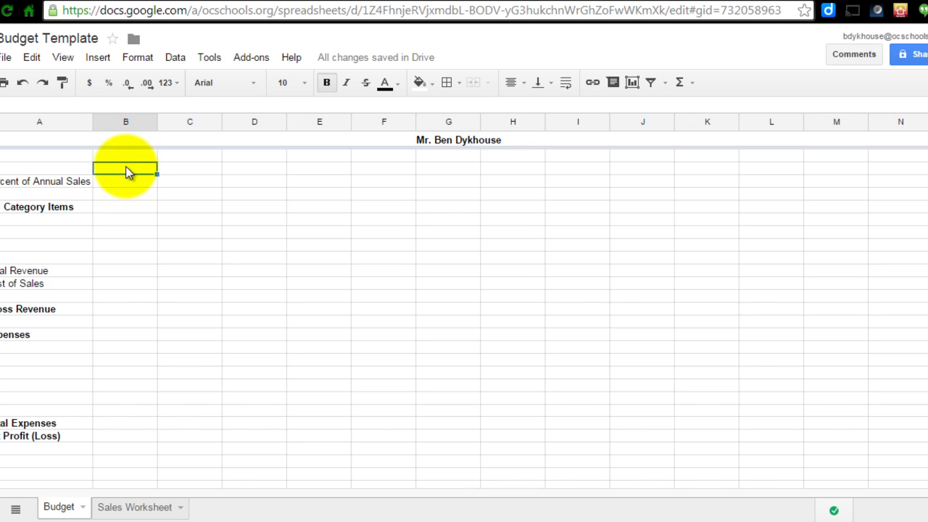
type("Jan")
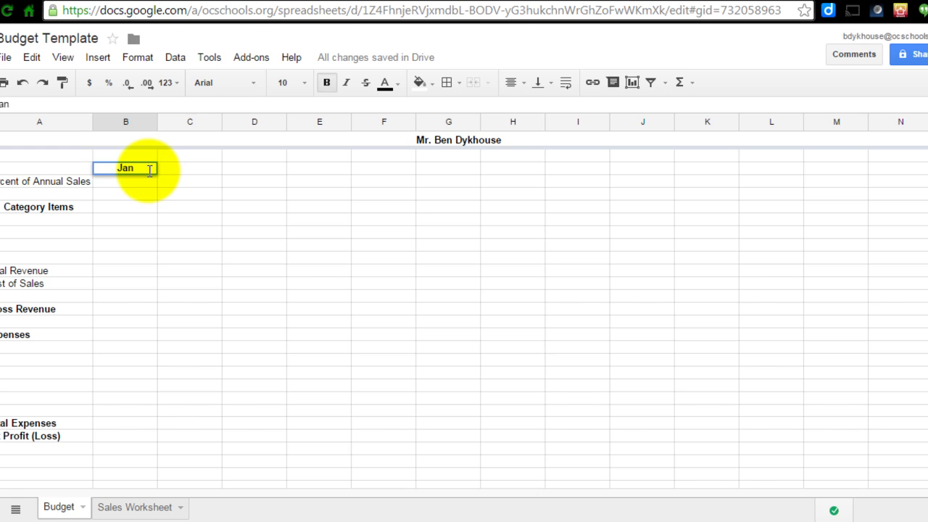
left_click(182, 167)
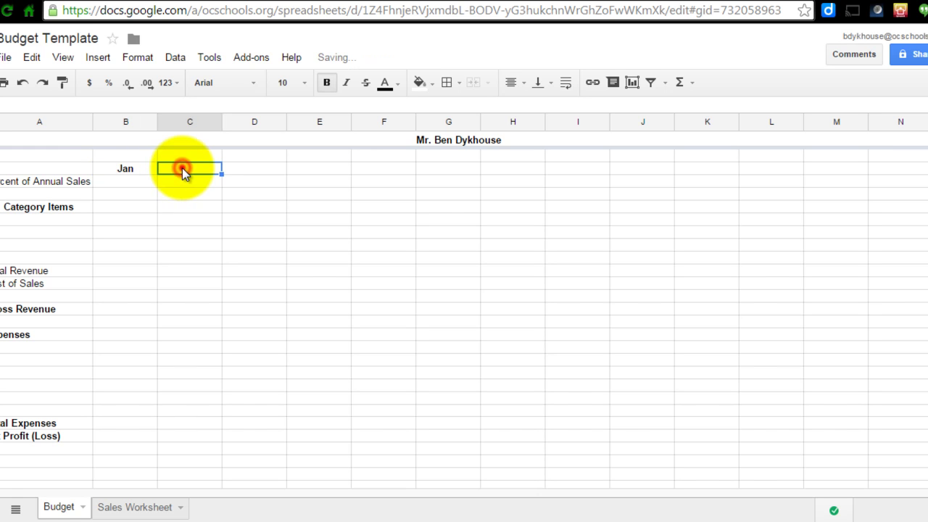
left_click(182, 168)
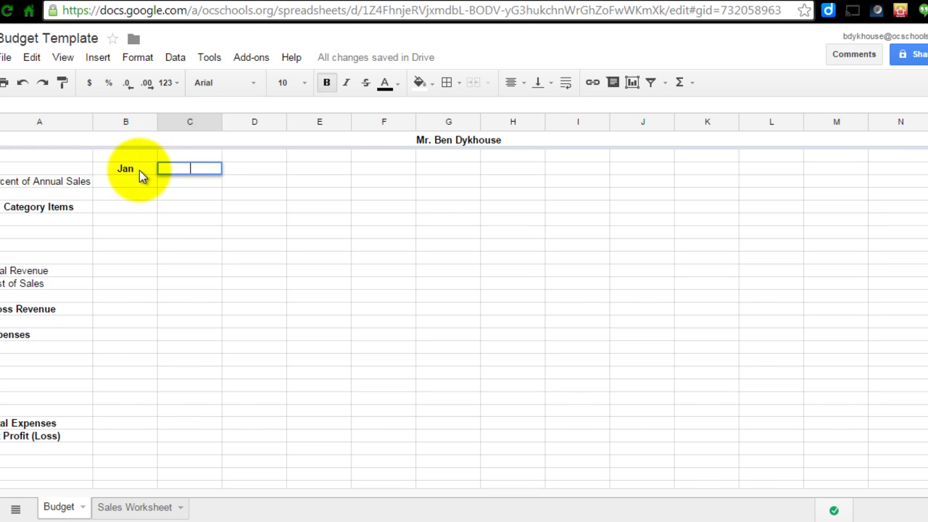
left_click(139, 169)
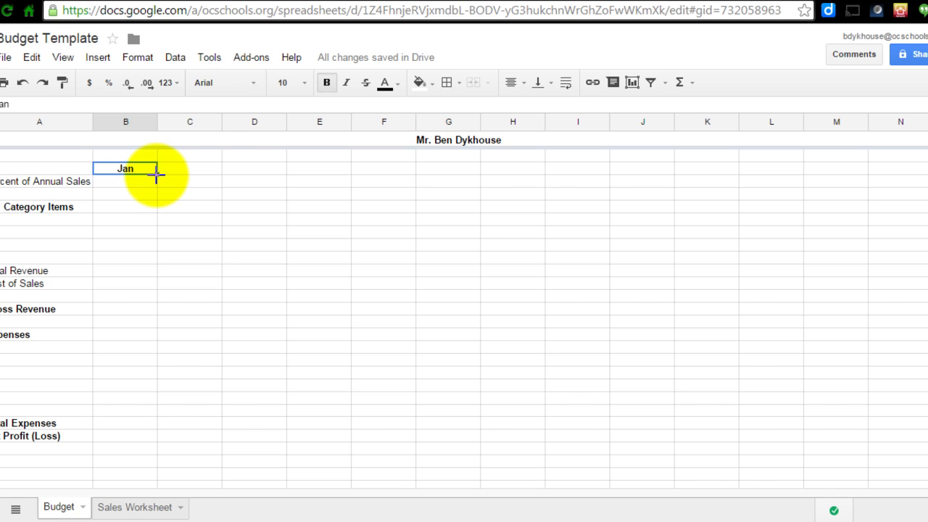
left_click_drag(157, 174, 719, 166)
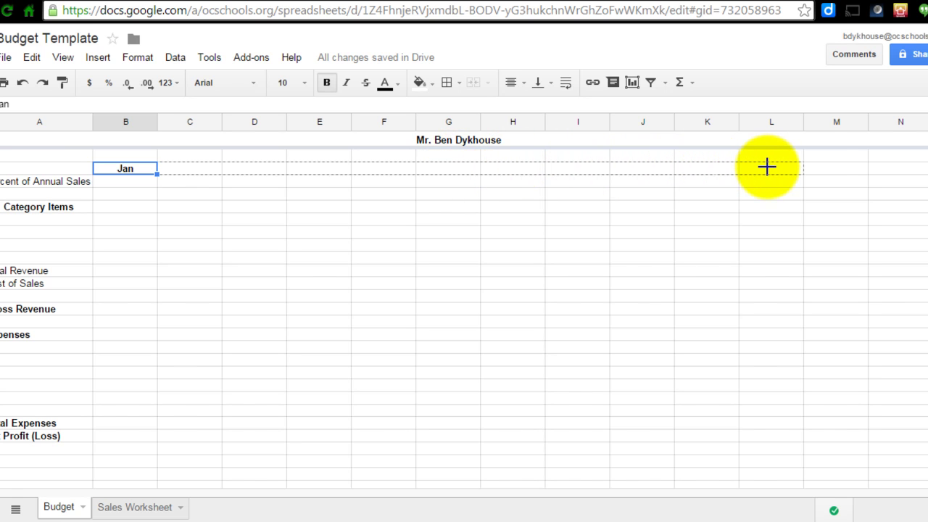
left_click_drag(777, 168, 822, 164)
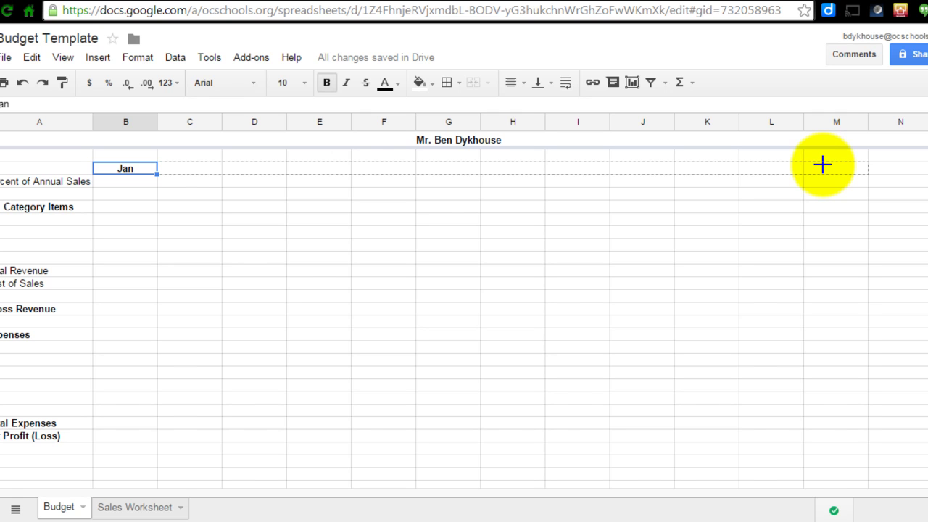
left_click_drag(822, 165, 823, 167)
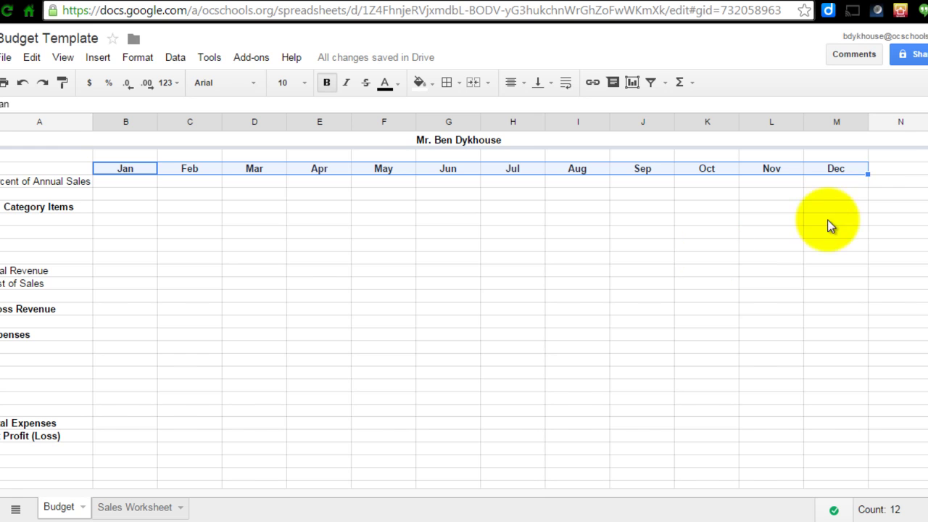
- Open and dismiss the cell, Insert and column menus without changes, then go to the instructions doc
right_click(888, 171)
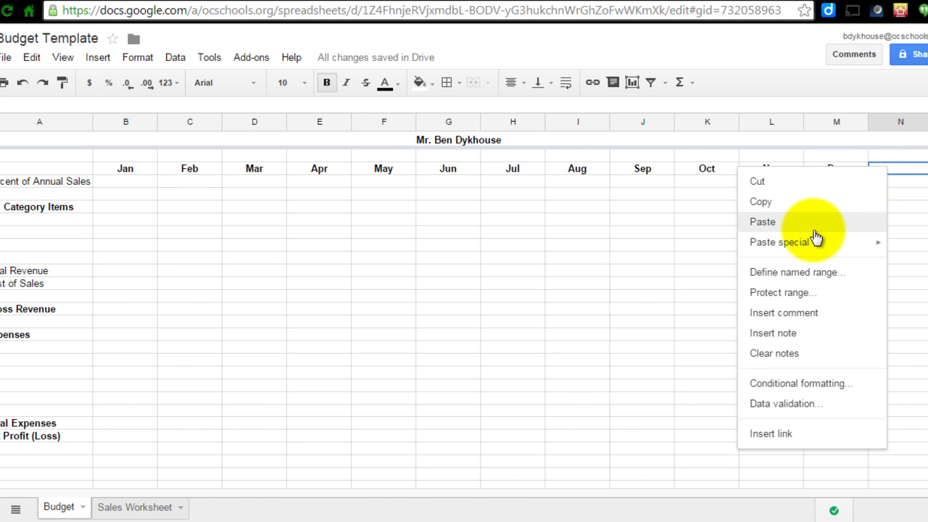
left_click(906, 168)
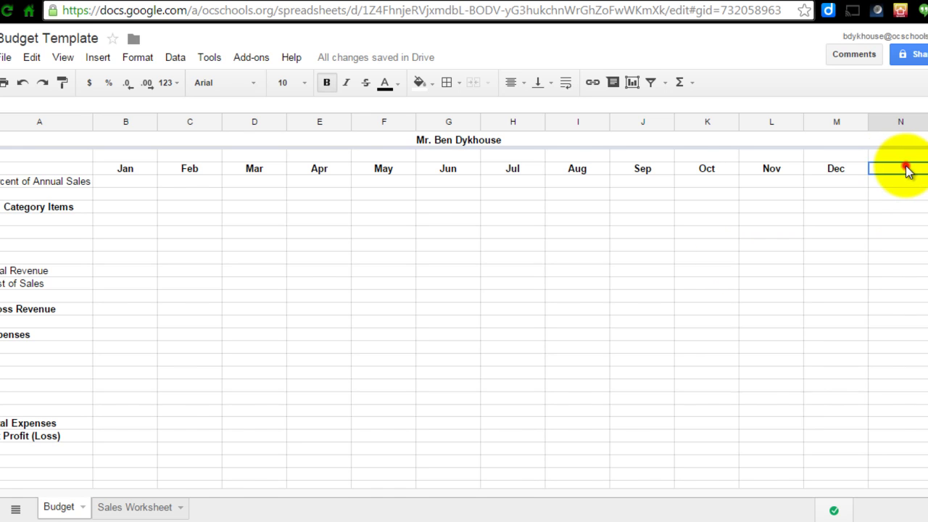
left_click(102, 58)
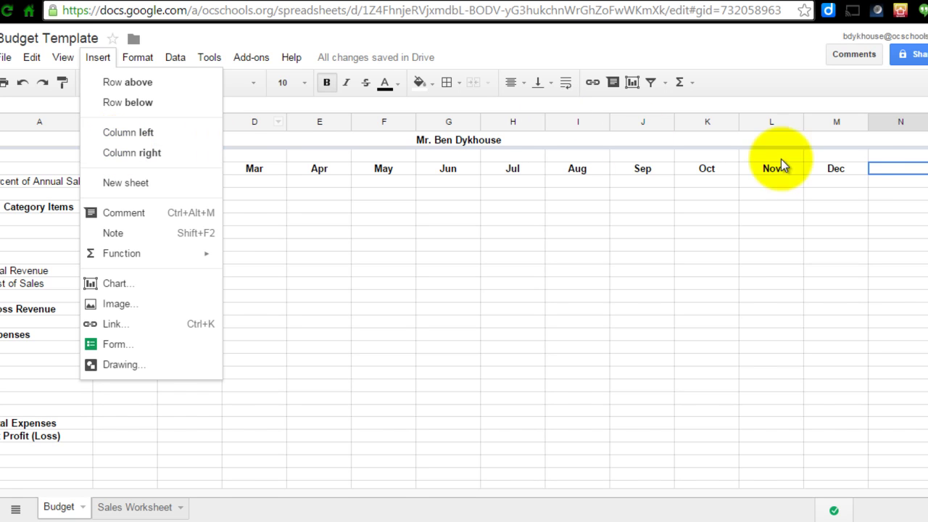
left_click(922, 124)
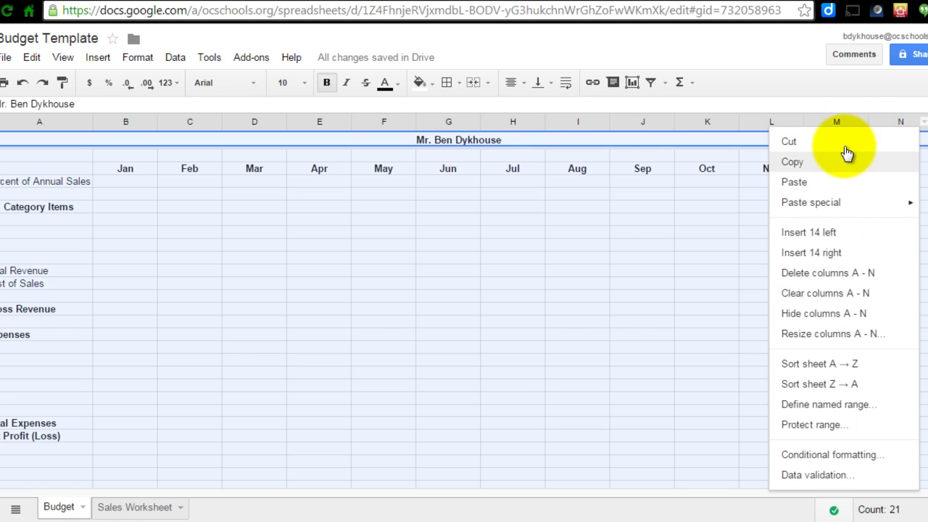
left_click(839, 87)
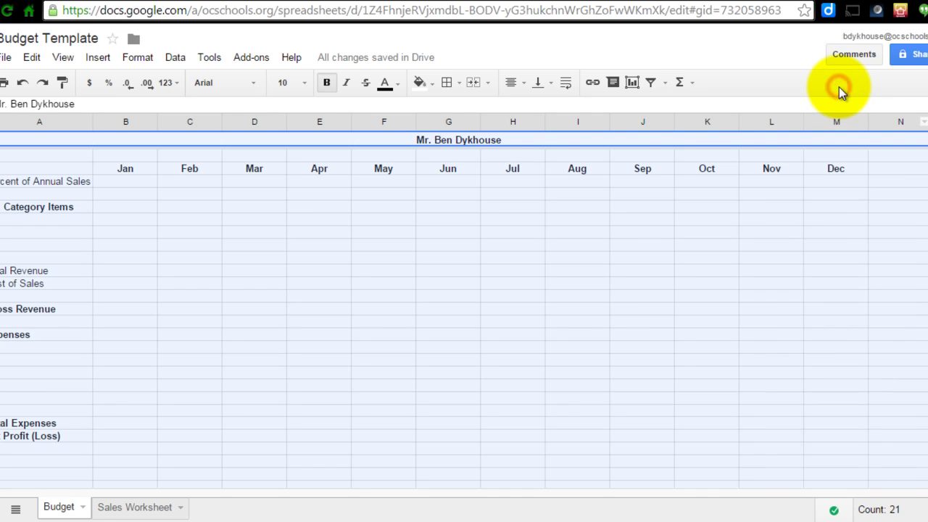
left_click(891, 207)
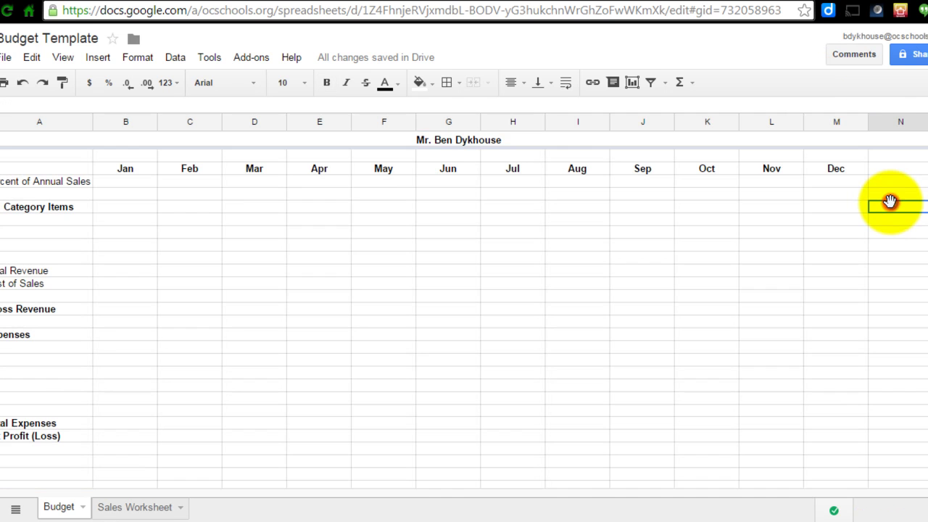
left_click(363, 3)
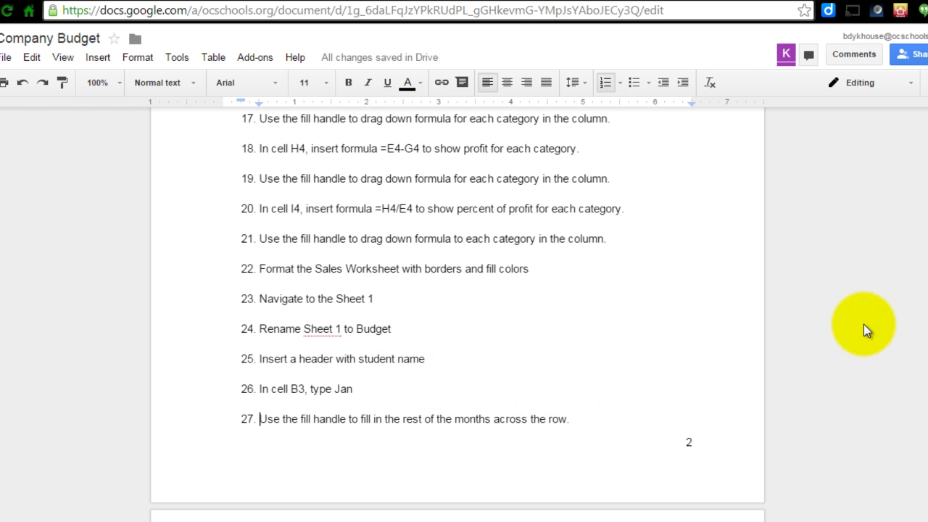
- Scroll the instructions to page 3 and place the cursor at step 28 about typing Total in N3
scroll(926, 308, "down", 2)
scroll(927, 308, "down", 3)
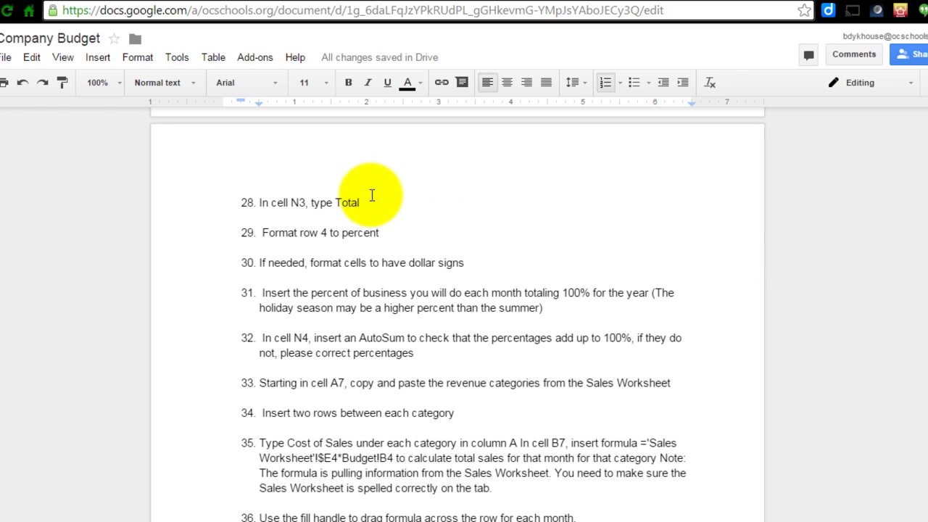
left_click(372, 204)
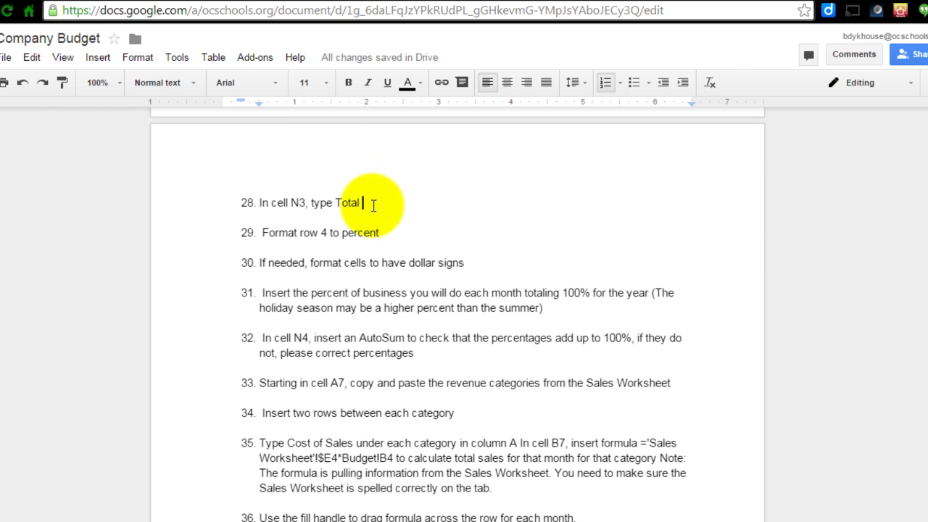
- Enter 'Total' in cell N3 beside Dec, then return to the instructions doc
left_click(193, 3)
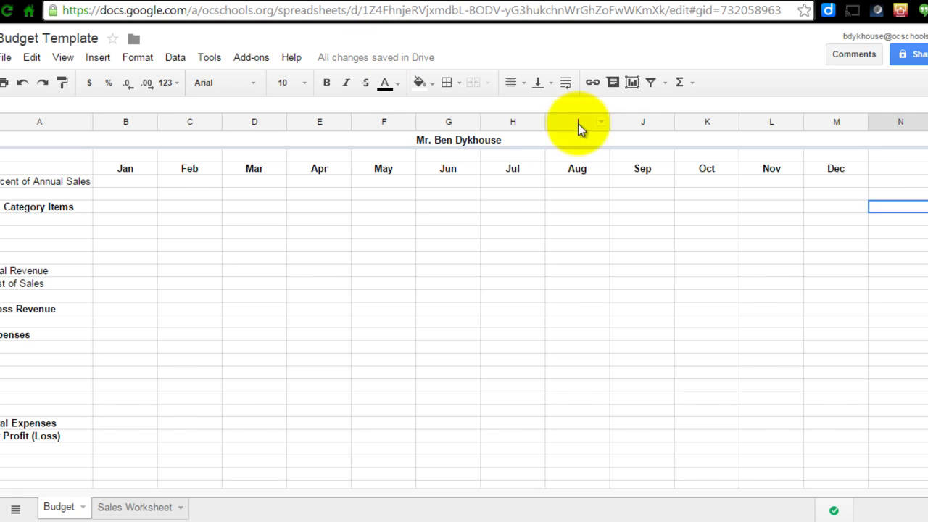
left_click(893, 169)
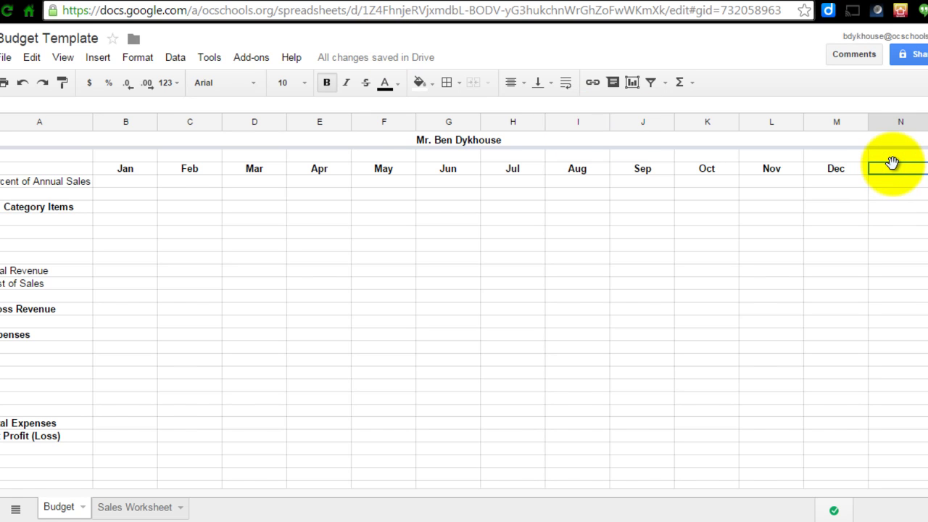
type("Total")
left_click(337, 1)
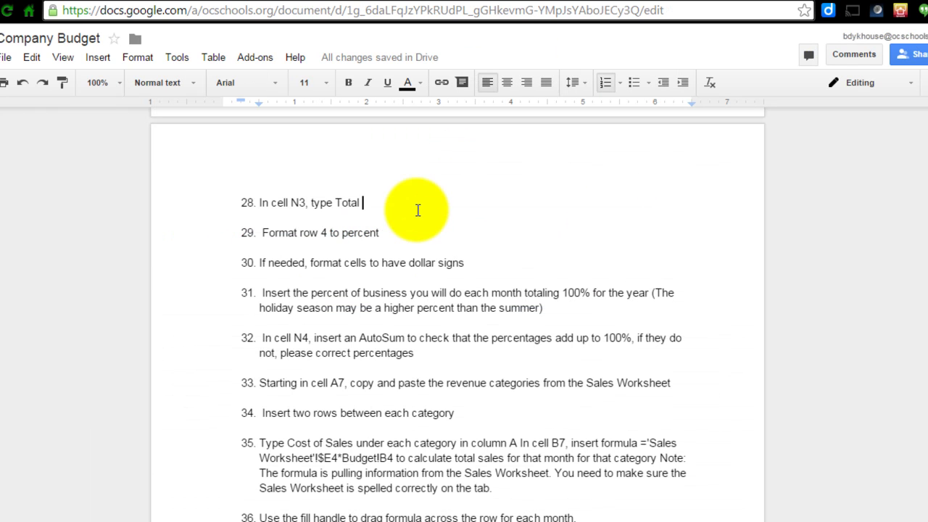
- Mark step 29 (format row 4 as percent) in the doc, then go back to the Budget spreadsheet
left_click(384, 232)
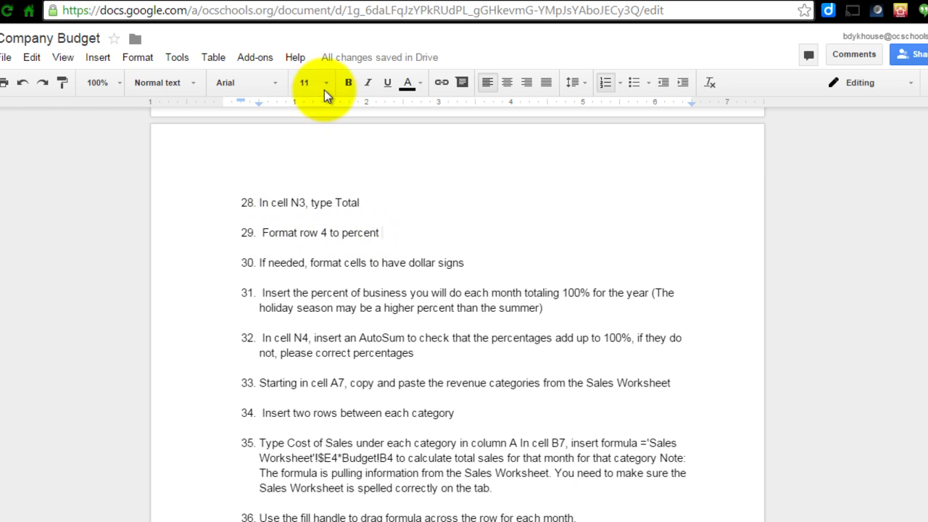
key("ctrl+Tab")
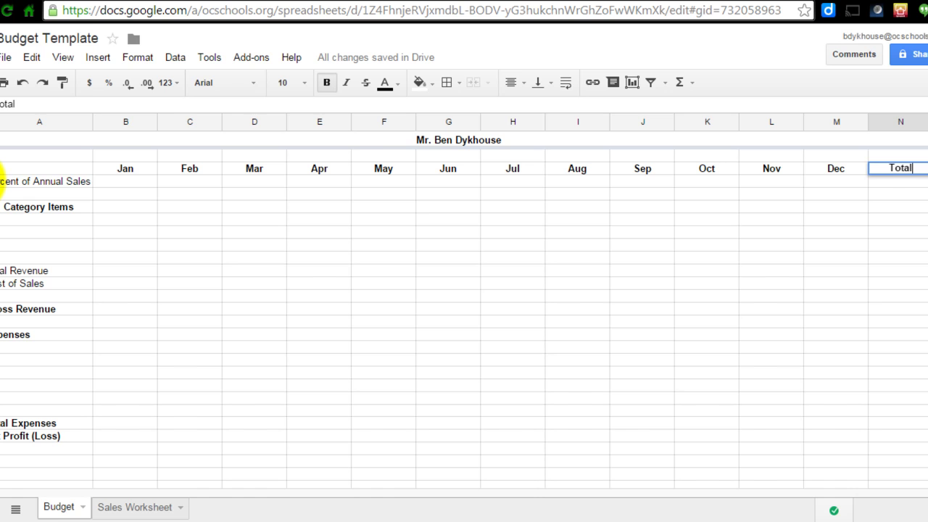
- Apply percent format to row 4, Percent of Annual Sales, and check its month cells
left_click(2, 181)
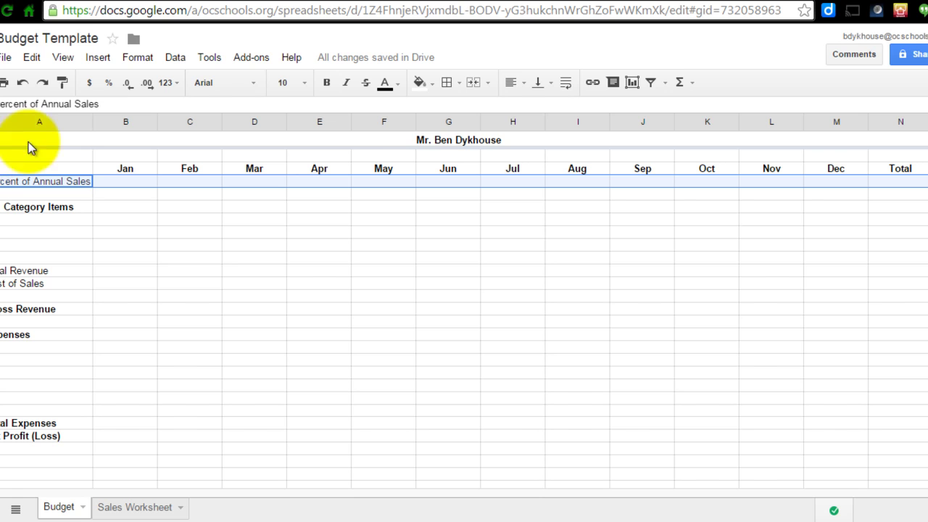
left_click(108, 84)
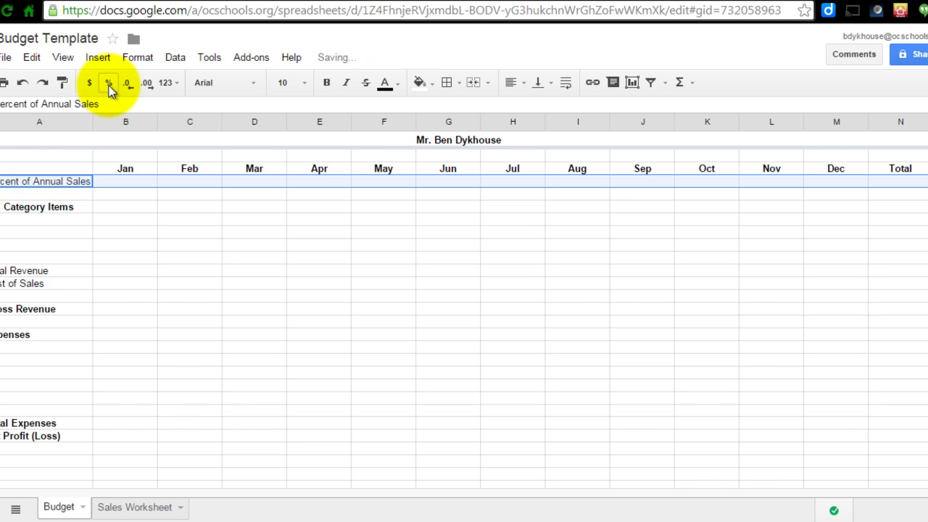
left_click(122, 182)
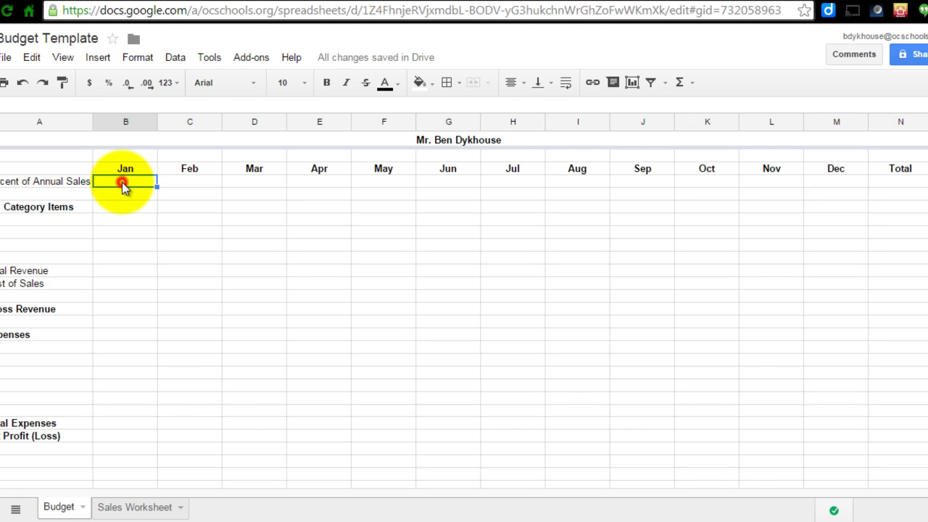
key("Right")
key("Right")
key("Right")
key("Right")
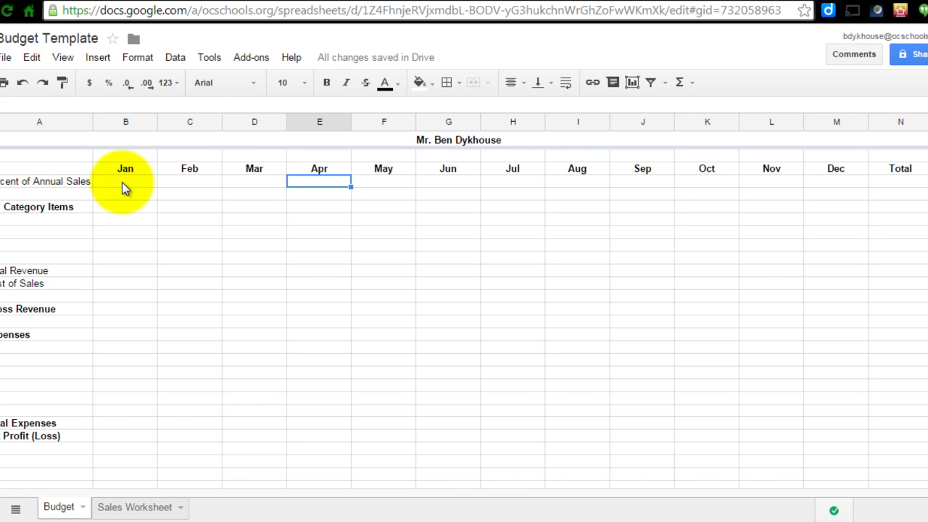
key("Right")
key("Right")
key("Right")
key("Right")
key("Right")
key("Right")
key("Right")
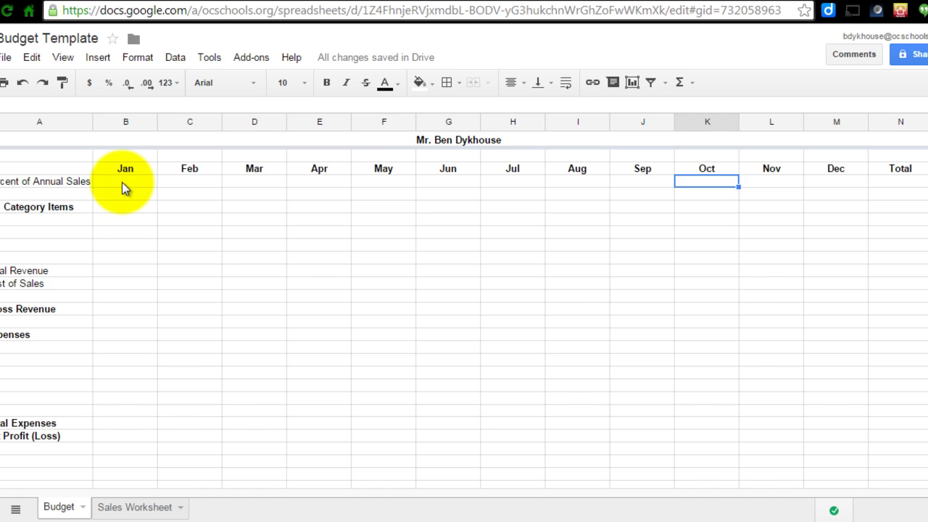
key("Left")
key("Left")
key("Left")
key("Left")
key("Left")
key("Left")
key("Left")
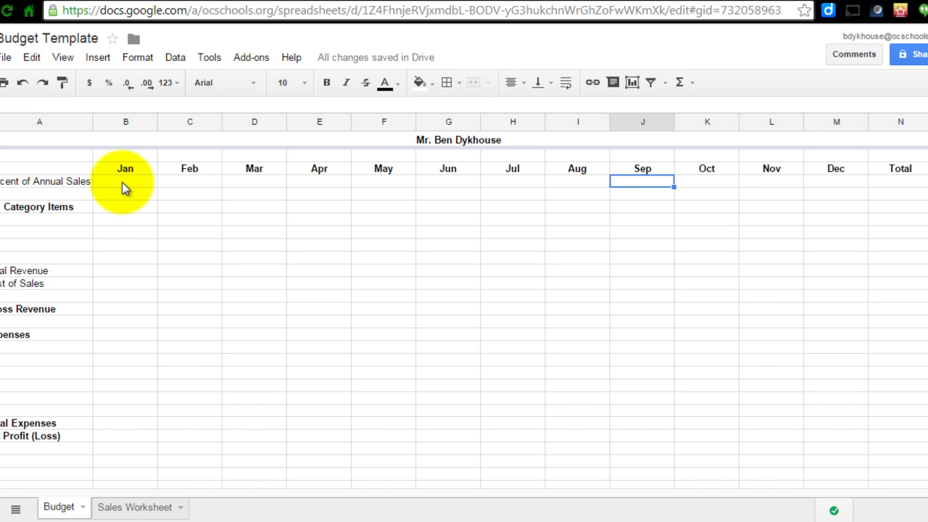
key("Left")
key("Left")
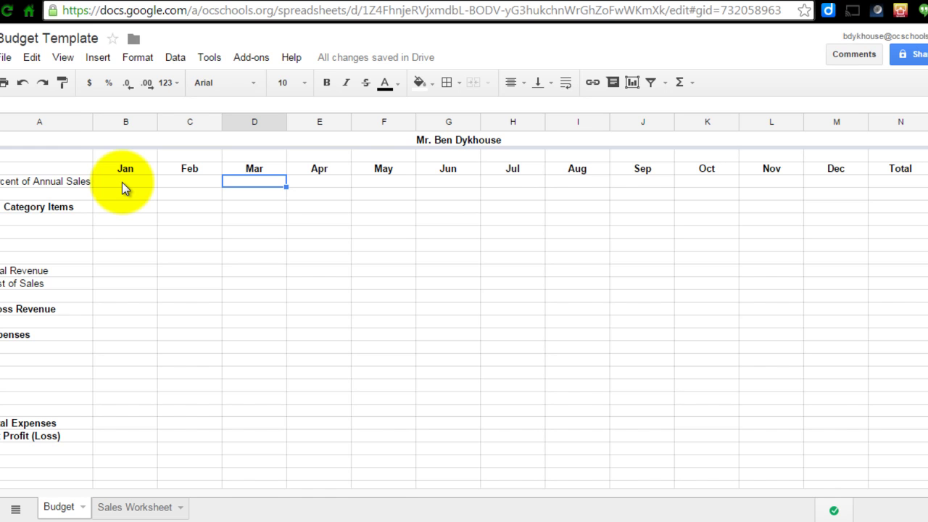
- Read steps 30 and 31 of the Company Budget doc: monthly percentages must total 100%
left_click(359, 2)
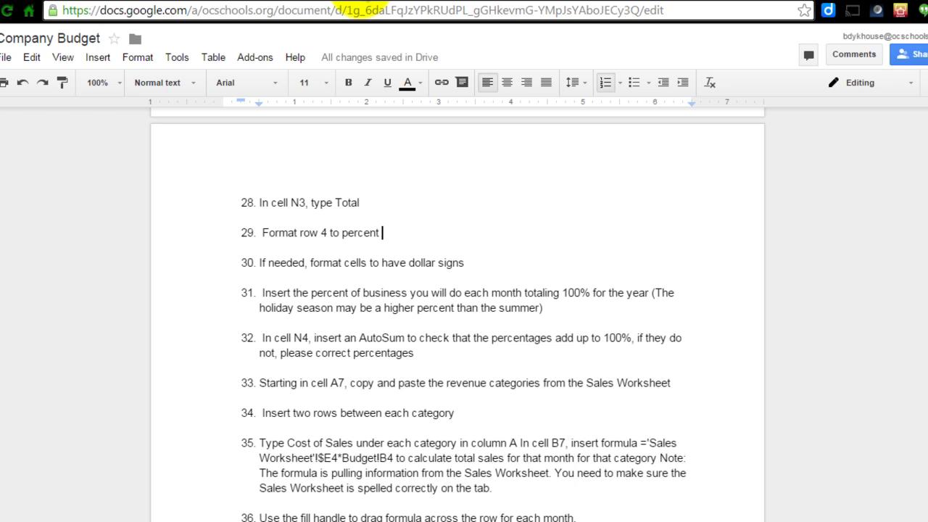
left_click(472, 263)
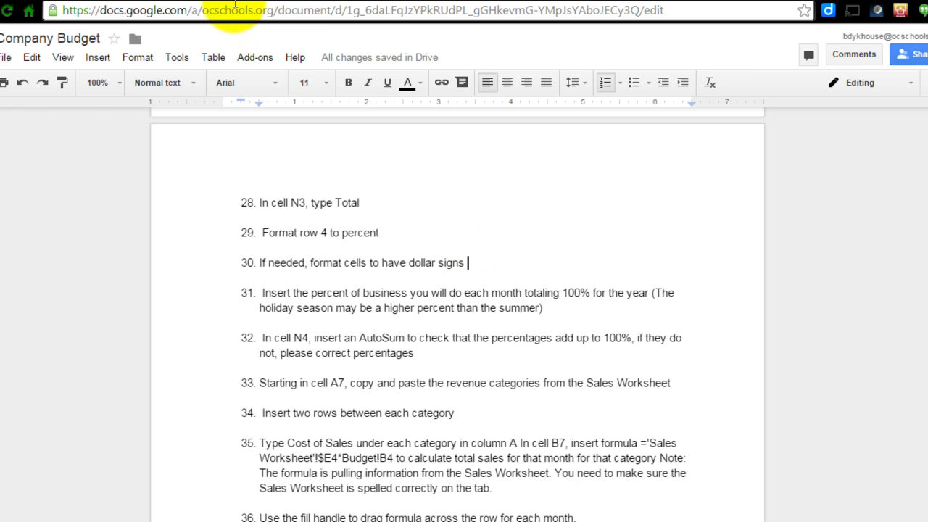
key("ctrl+Tab")
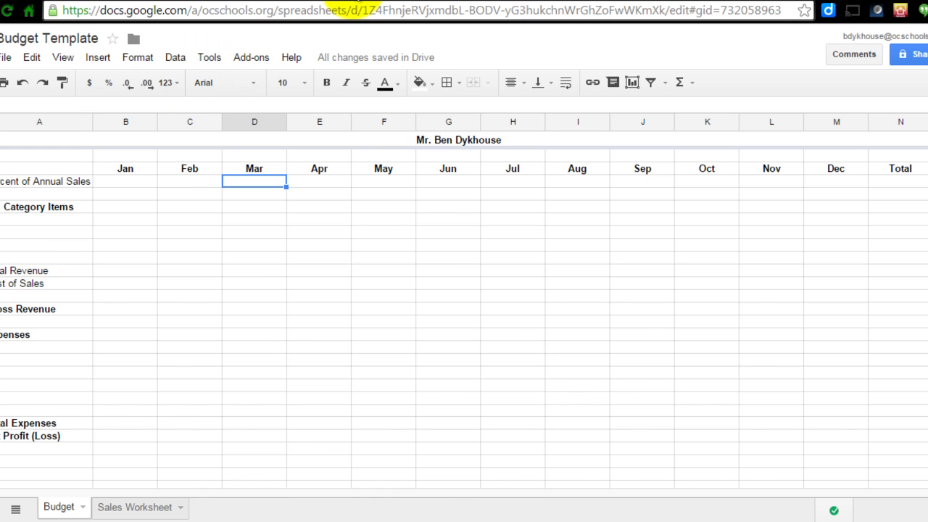
left_click(352, 2)
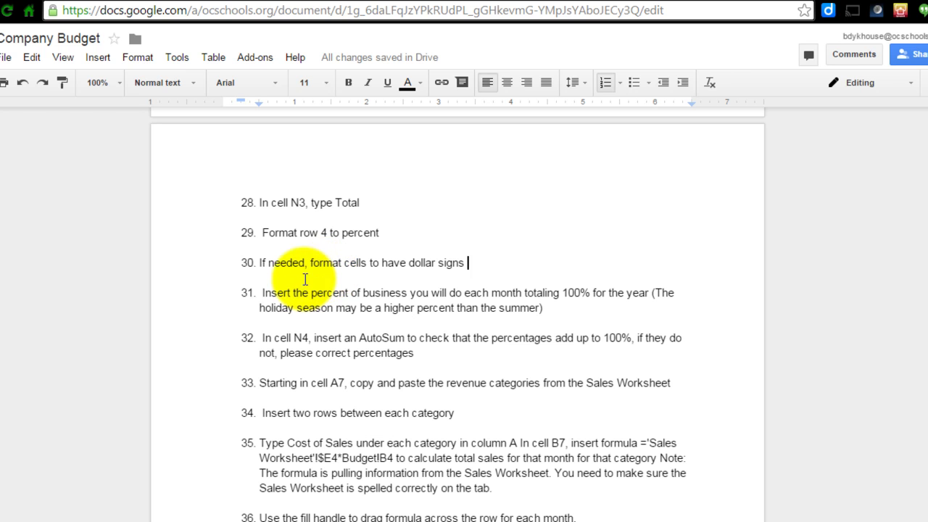
left_click(261, 293)
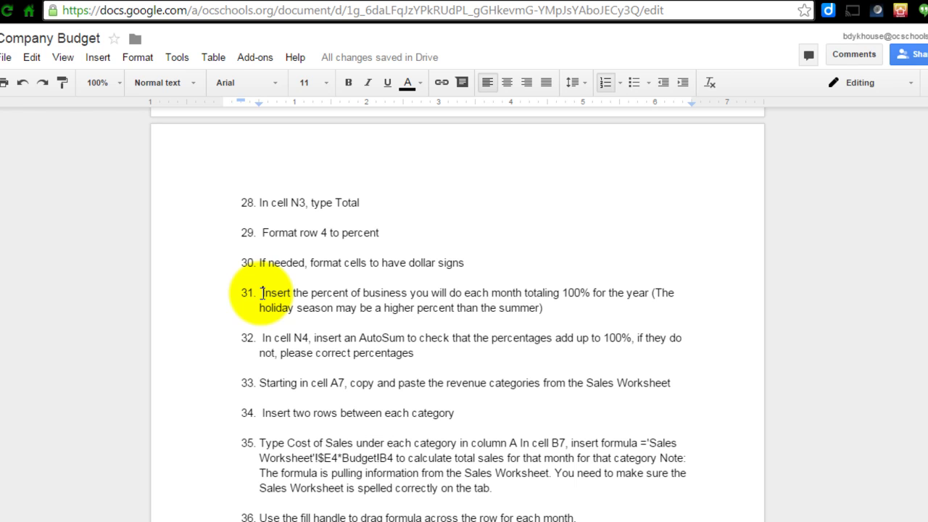
- In the Budget Template, step through the row 4 cells Jan to May, then select N4
left_click(227, 2)
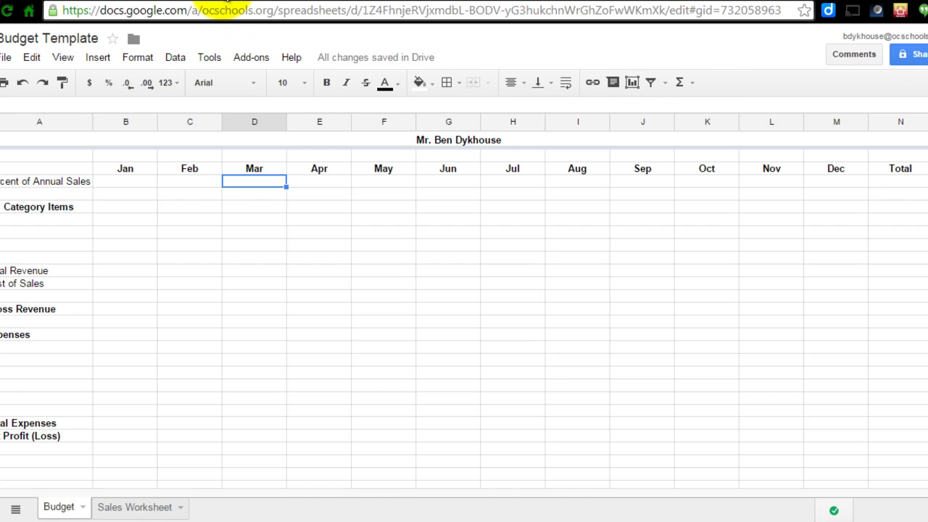
left_click(135, 178)
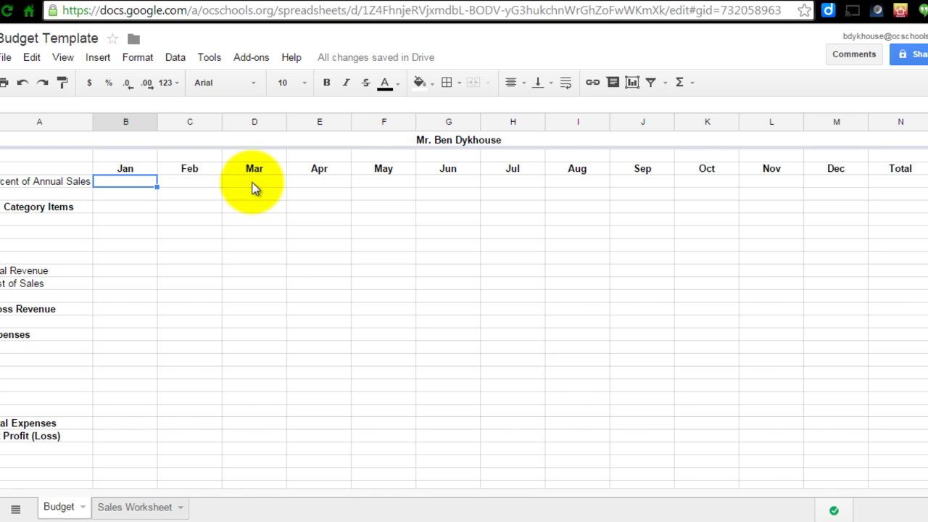
left_click(203, 182)
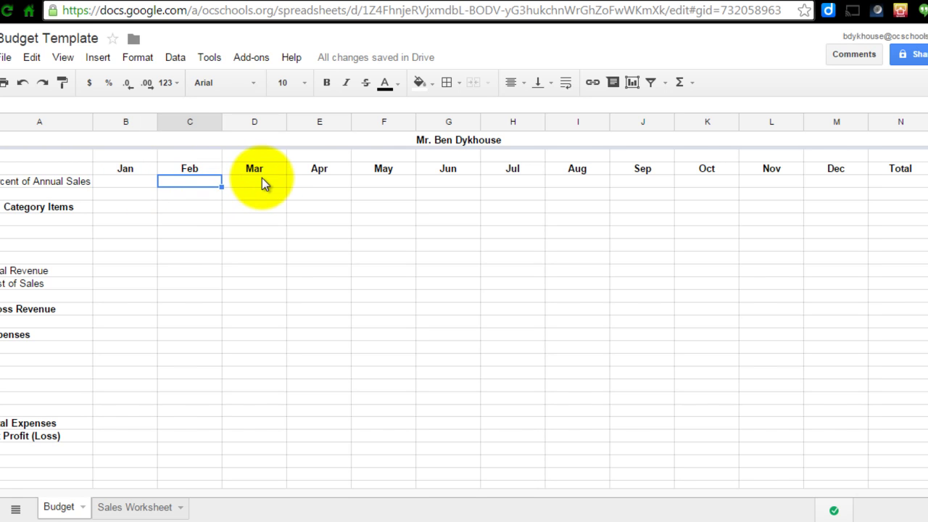
left_click(261, 177)
left_click(321, 178)
left_click(374, 181)
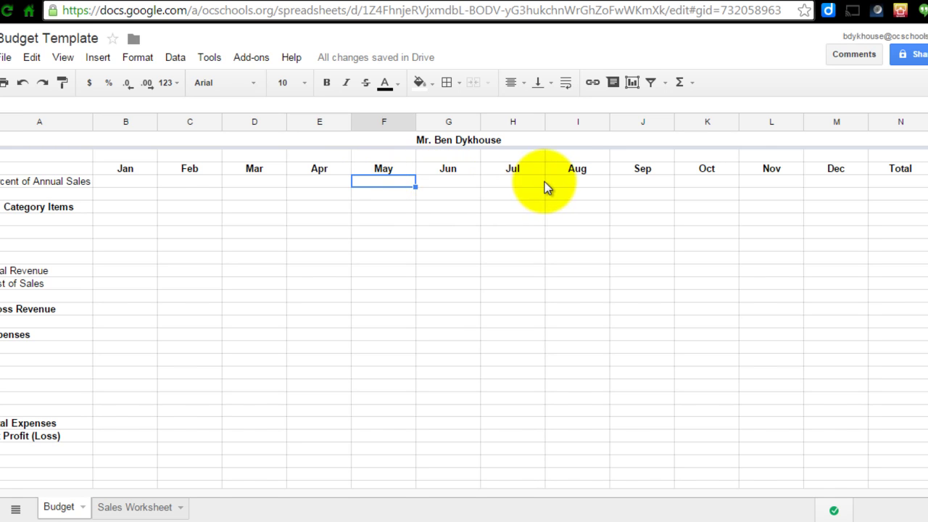
left_click(900, 181)
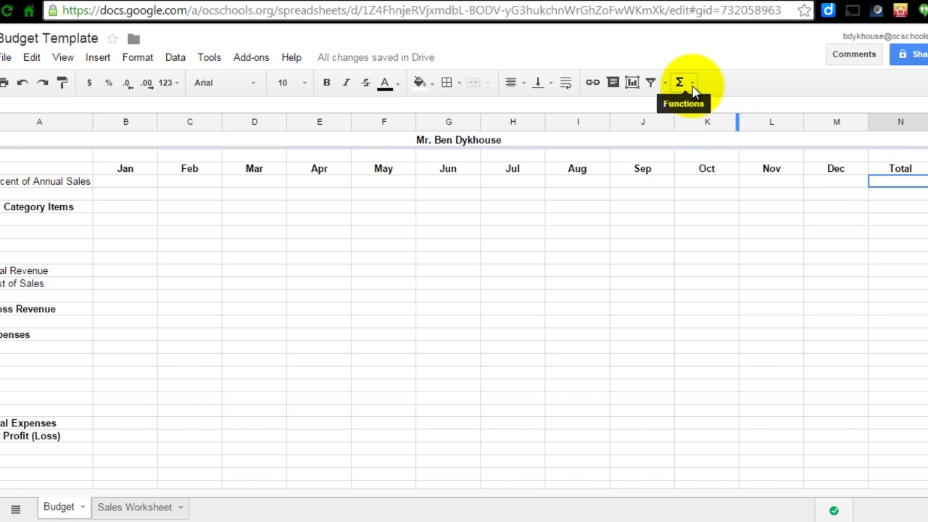
- Insert =SUM(B4:M4) in N4 from the Functions menu, currently showing 0.00%
left_click(692, 85)
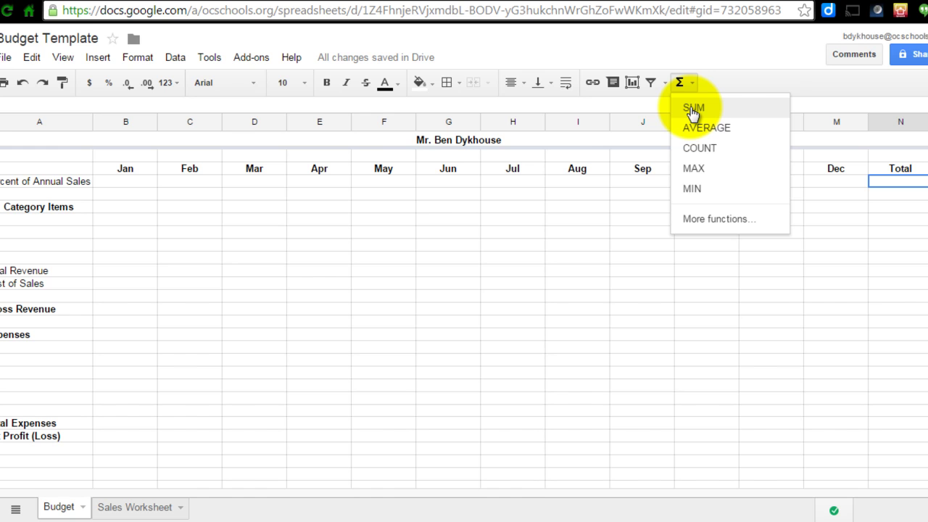
left_click(692, 109)
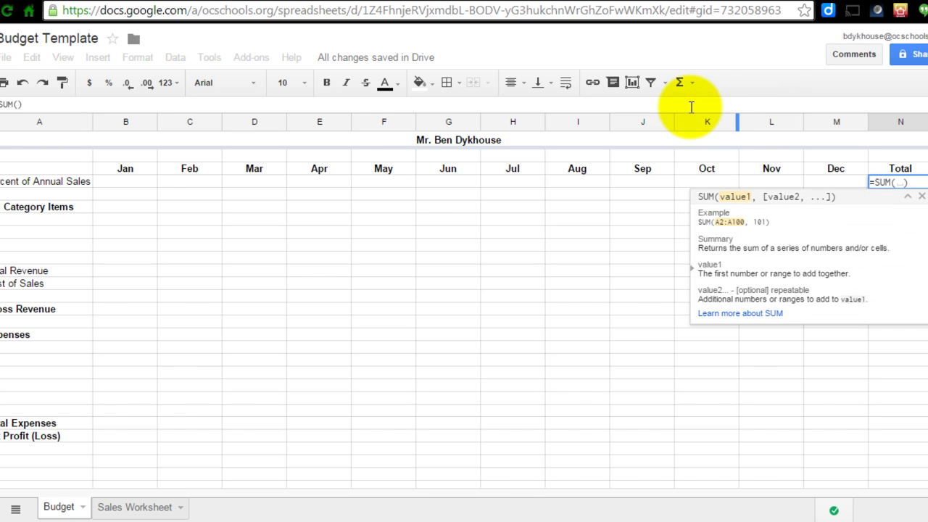
left_click(137, 181)
left_click_drag(137, 181, 830, 187)
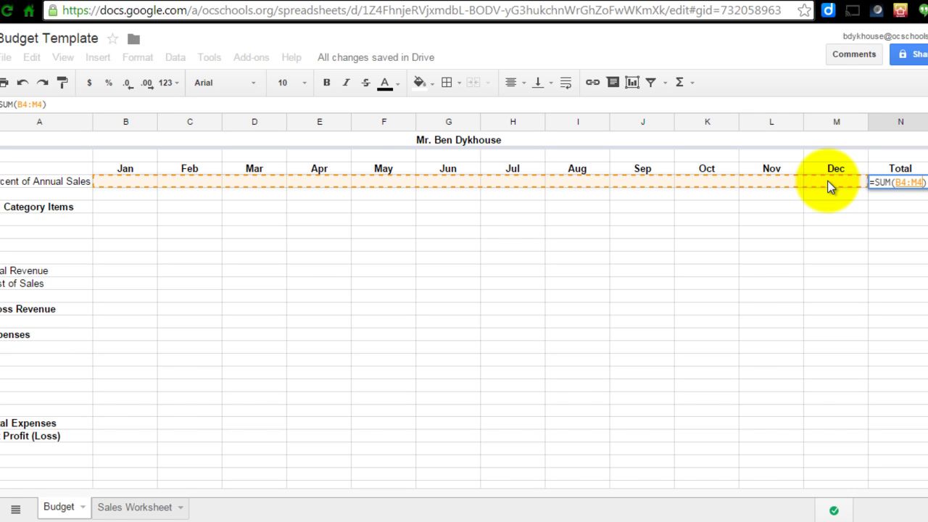
key("Return")
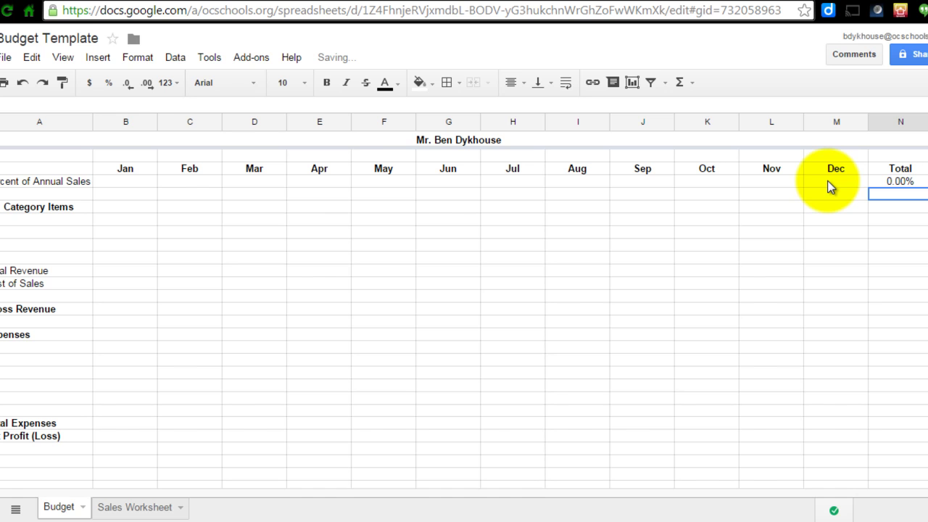
- Enter 8% in B4 and fill it across to M4, making the Total 96.00%
left_click(121, 181)
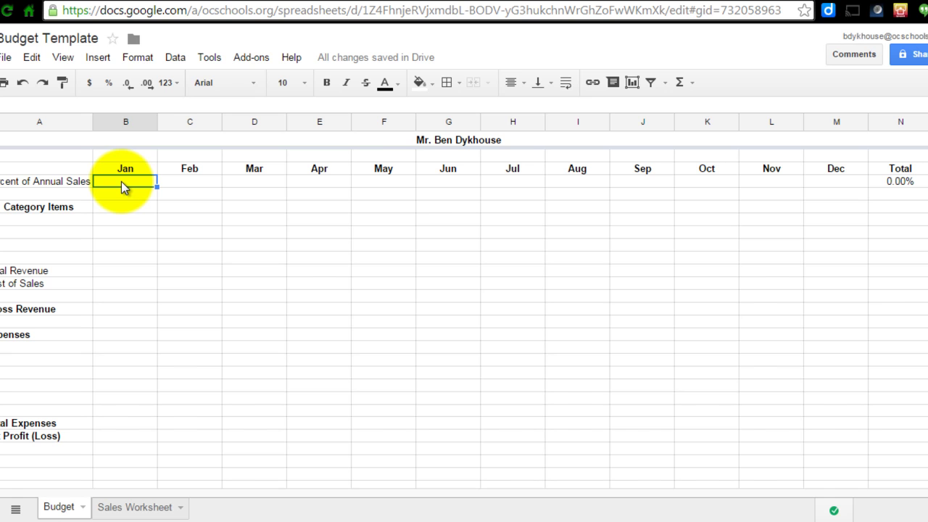
type("8")
key("BackSpace")
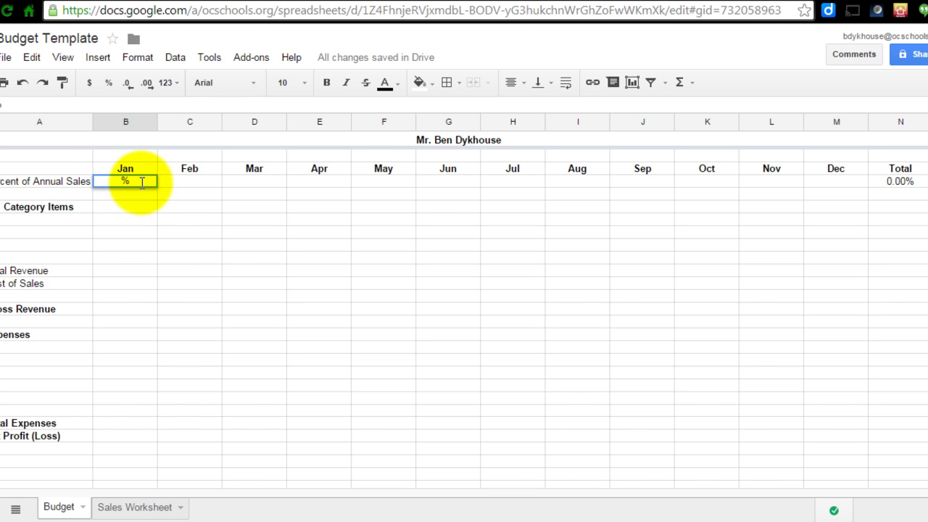
type("8")
key("Return")
left_click(143, 181)
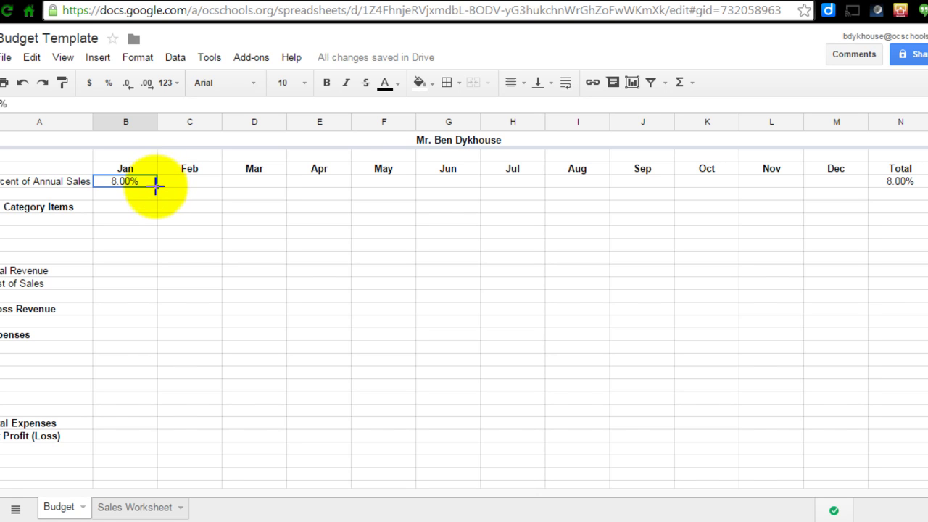
left_click_drag(156, 186, 814, 187)
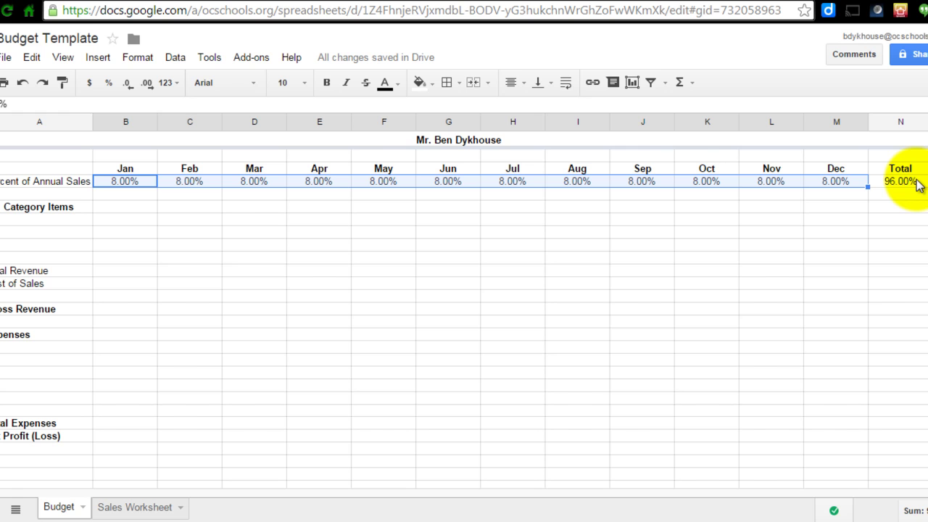
- Change the November share in L4 from 8% to 10%
left_click(781, 184)
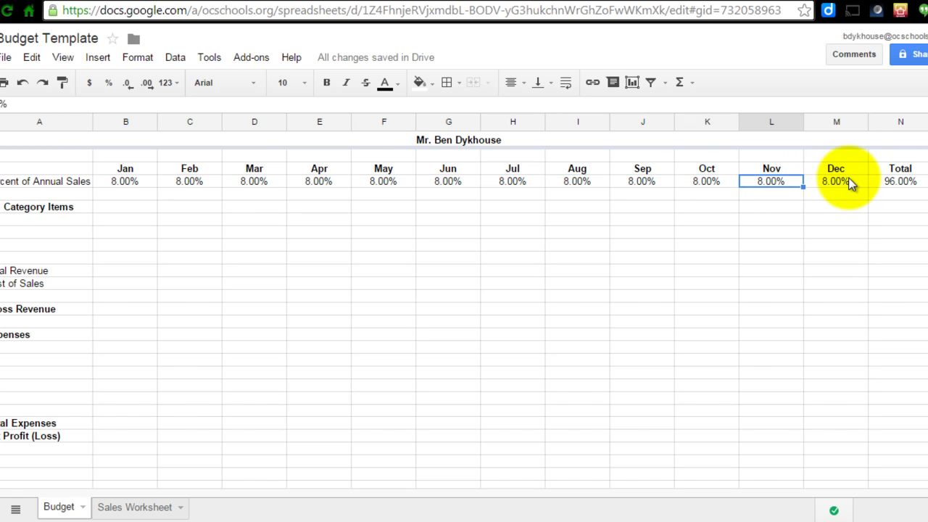
left_click(850, 183)
left_click(759, 172)
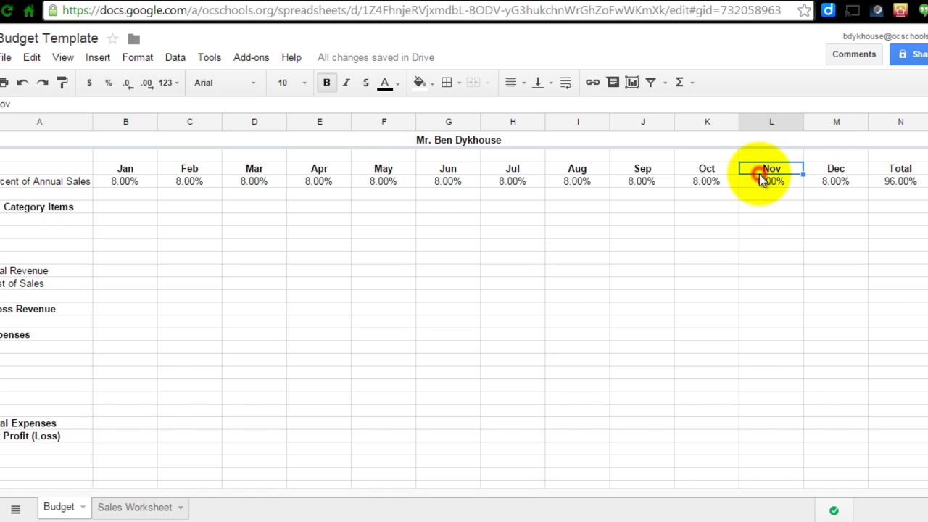
left_click(760, 183)
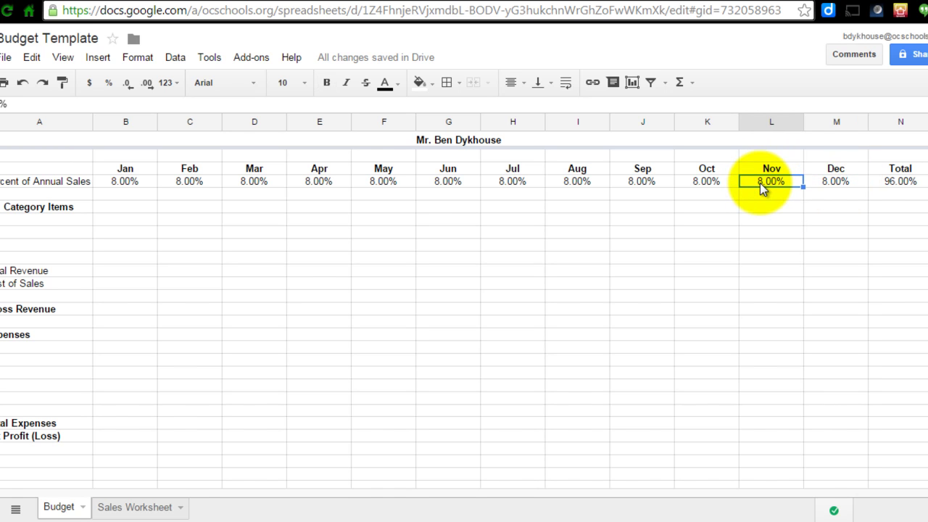
left_click(3, 106)
key("BackSpace")
type("10")
key("Return")
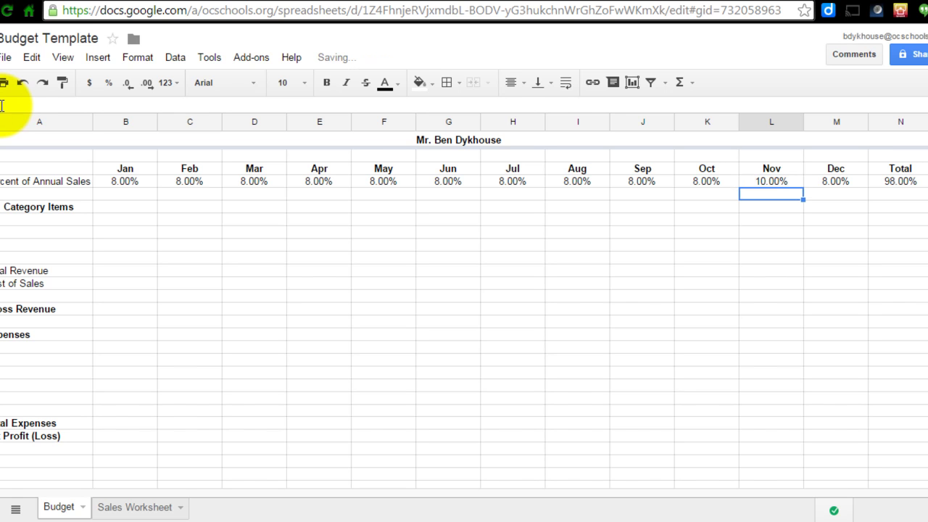
- Change the December share in M4 to 10% and confirm N4 totals 100.00%
left_click(830, 183)
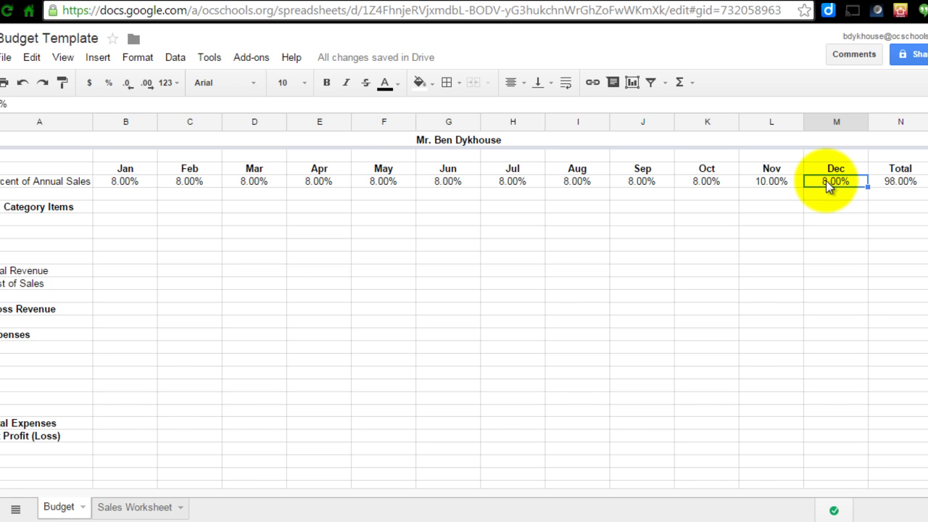
left_click(1, 104)
key("BackSpace")
type("10")
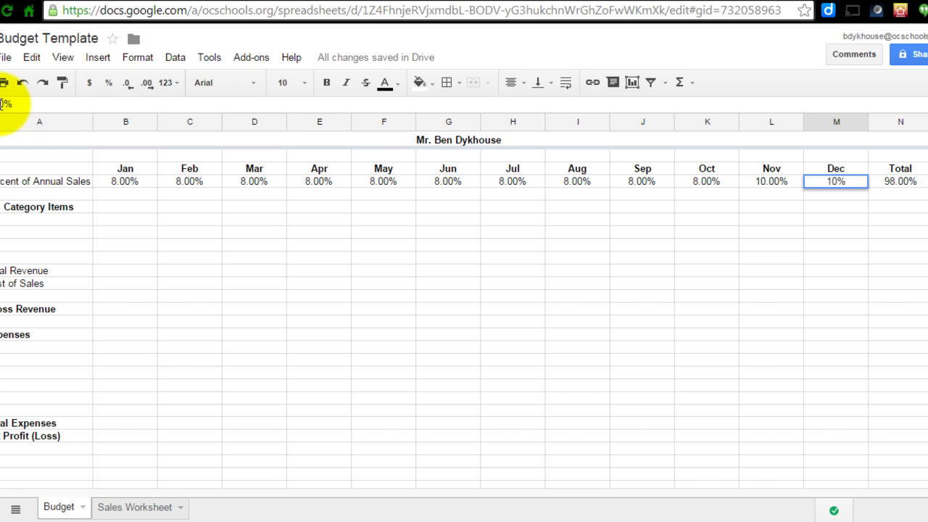
key("Return")
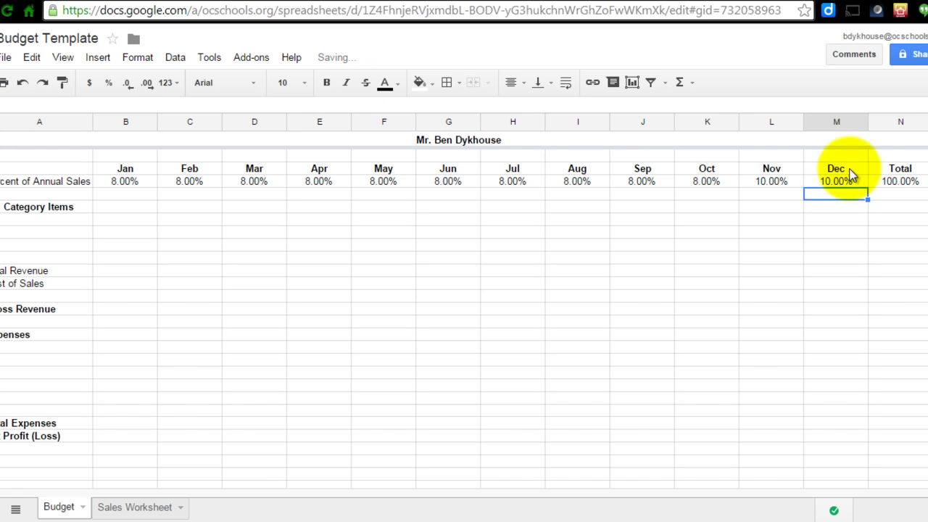
left_click(912, 182)
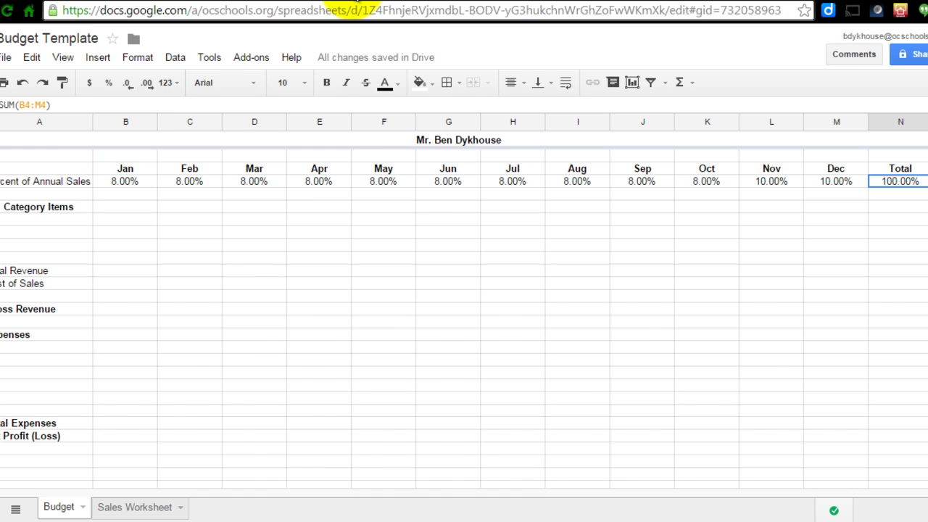
- Go back to the Company Budget doc and mark step 32, the N4 AutoSum check
left_click(345, 2)
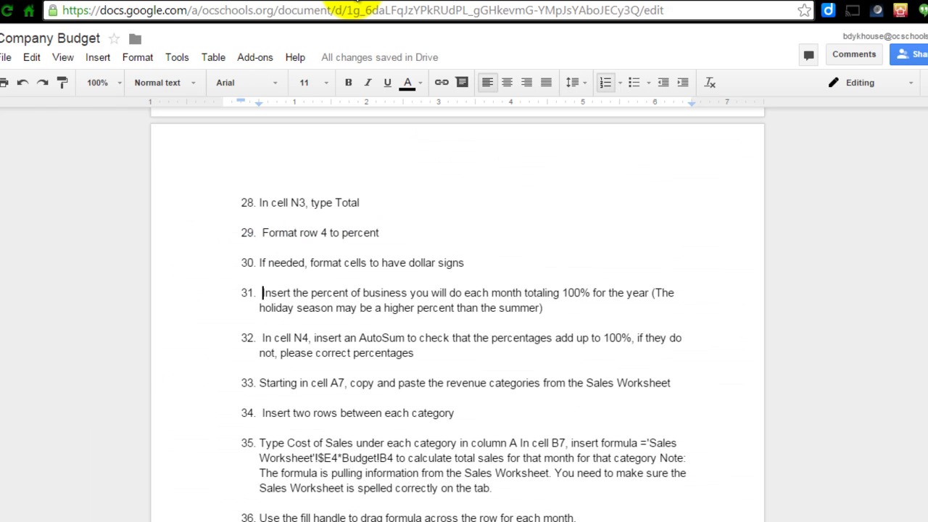
left_click(259, 337)
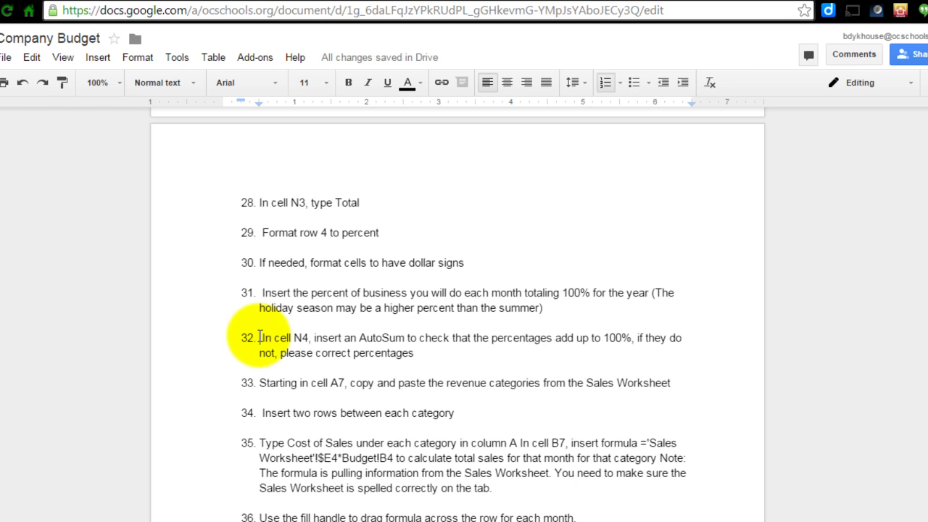